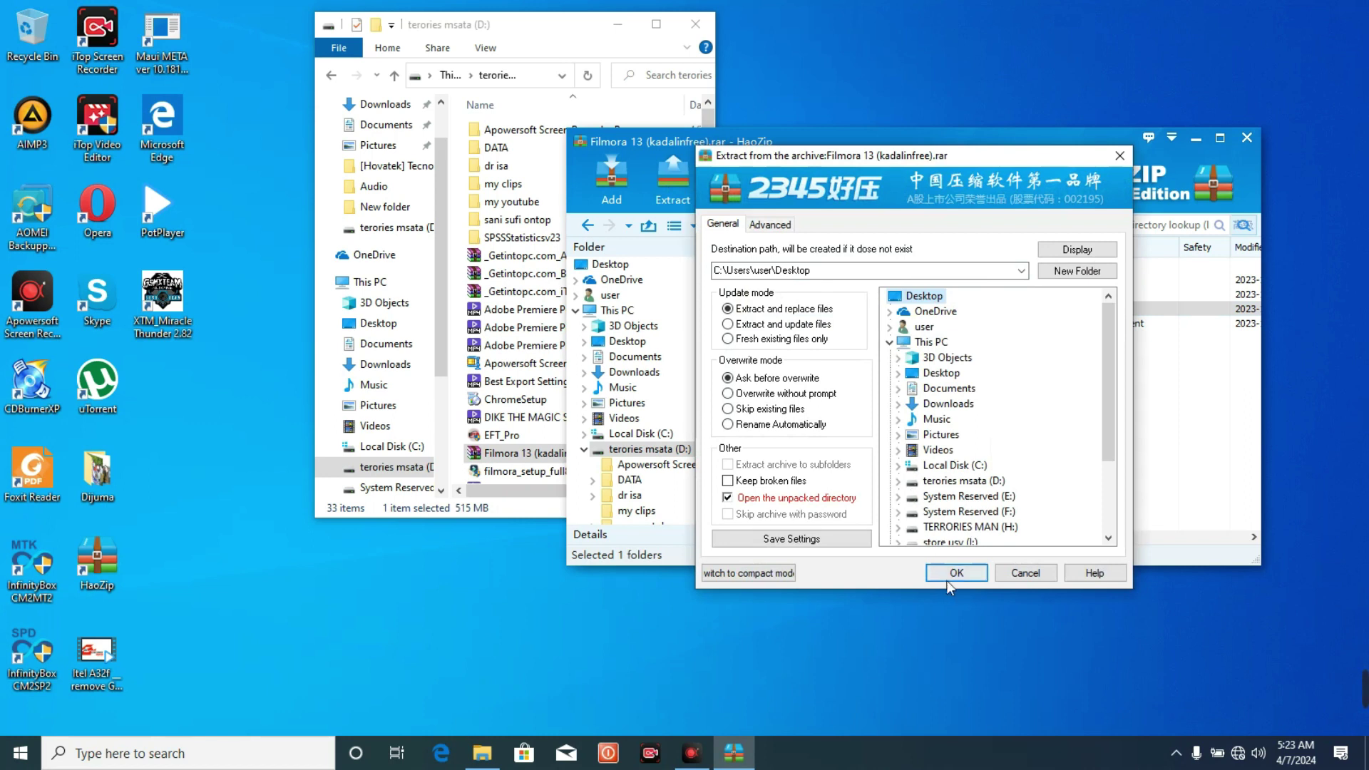
Extract the "3. Crack" folder from the archive to the desktop.
{"action": "left_click", "coordinate": [955, 573]}
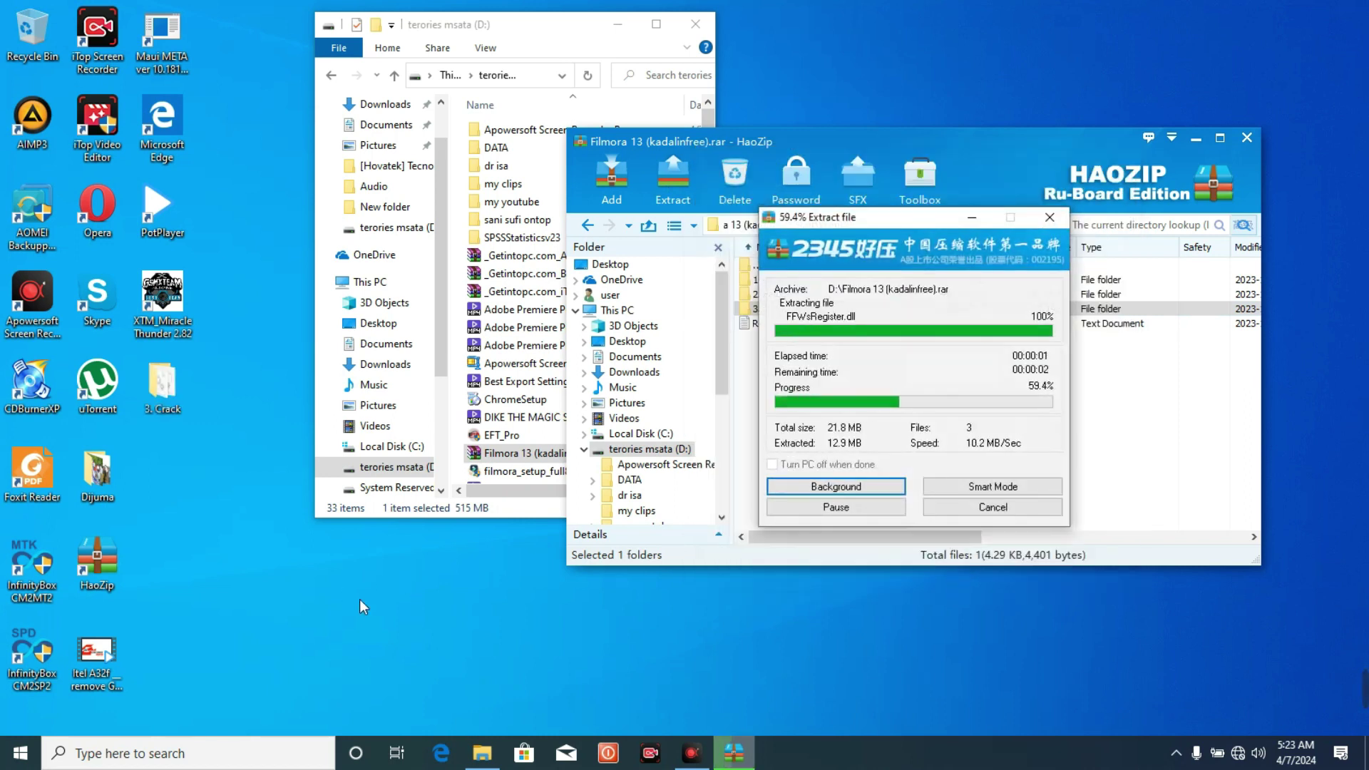
{"action": "left_click", "coordinate": [175, 410]}
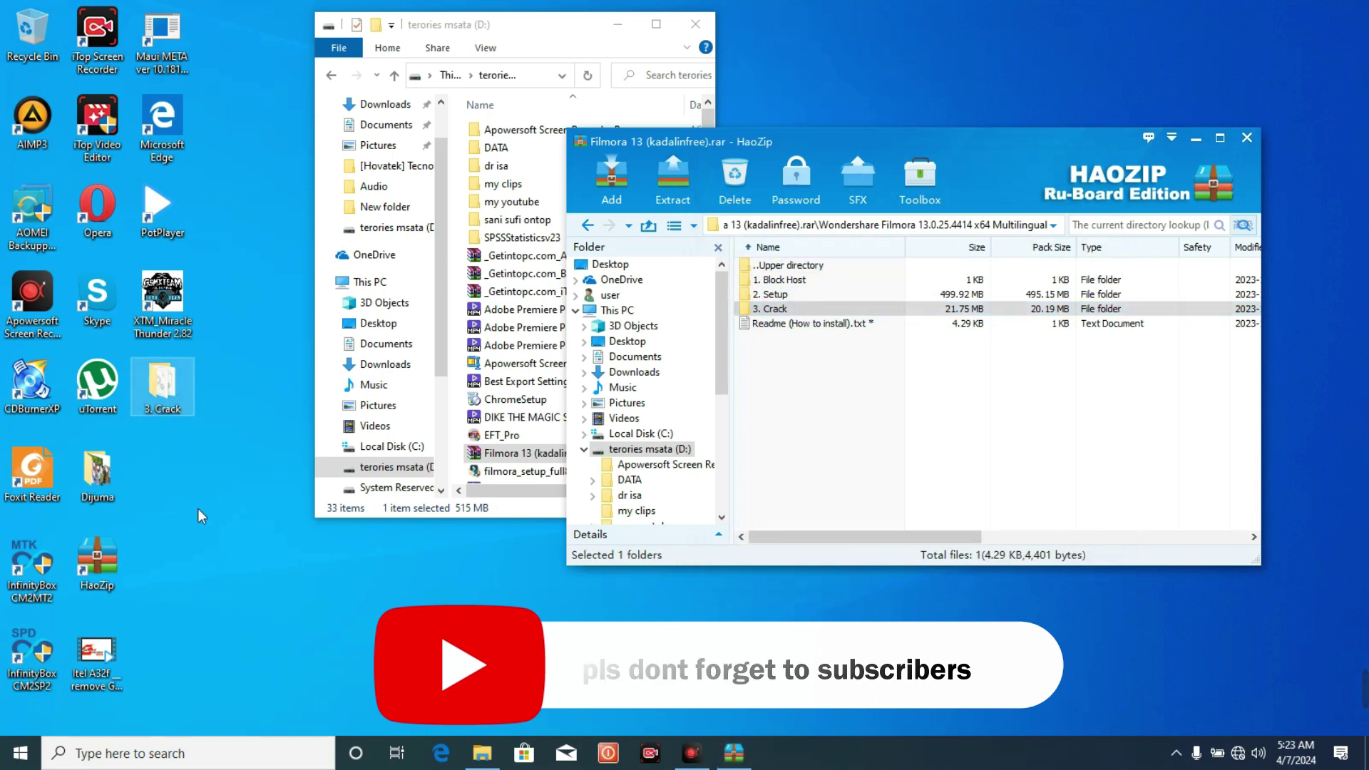
Run the Filmora installer from the archive's "2. Setup" folder in English and agree to remove the existing version.
{"action": "double_click", "coordinate": [773, 294]}
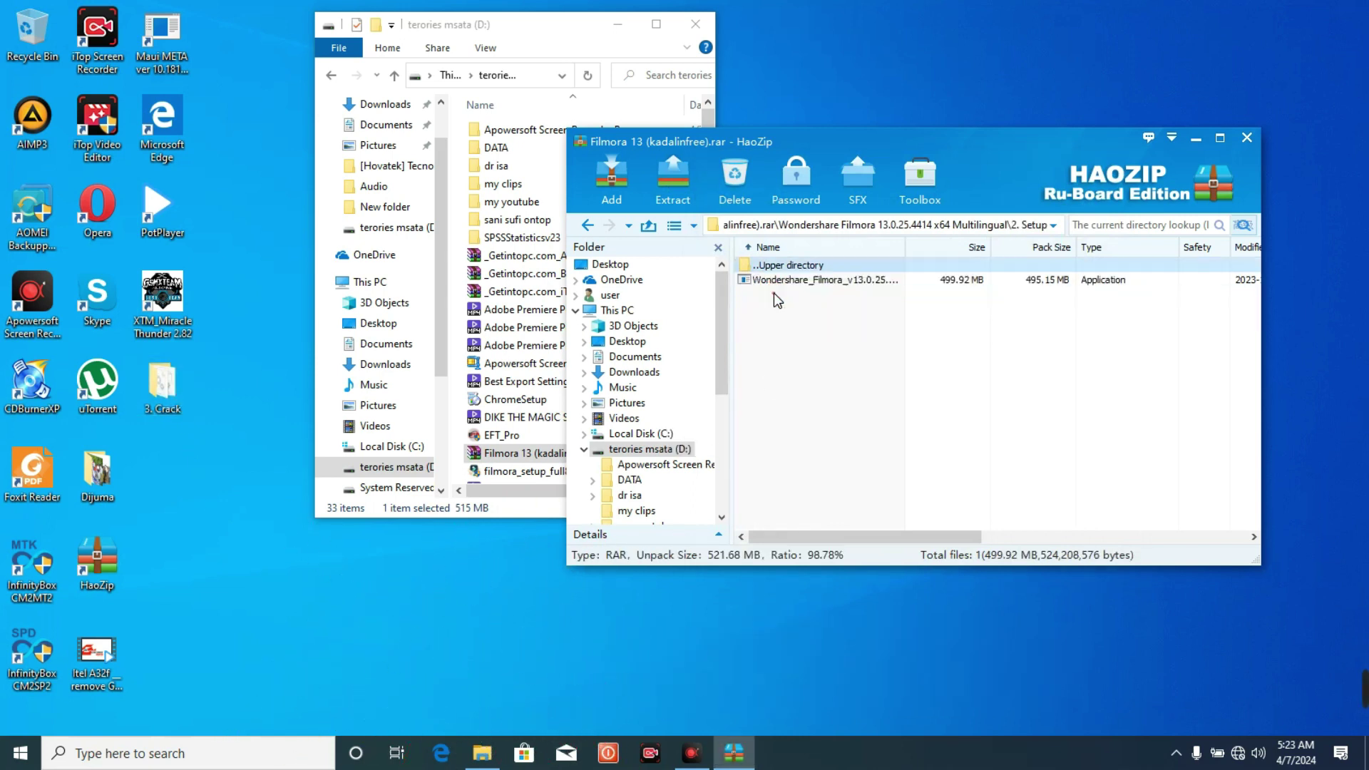
{"action": "double_click", "coordinate": [777, 282]}
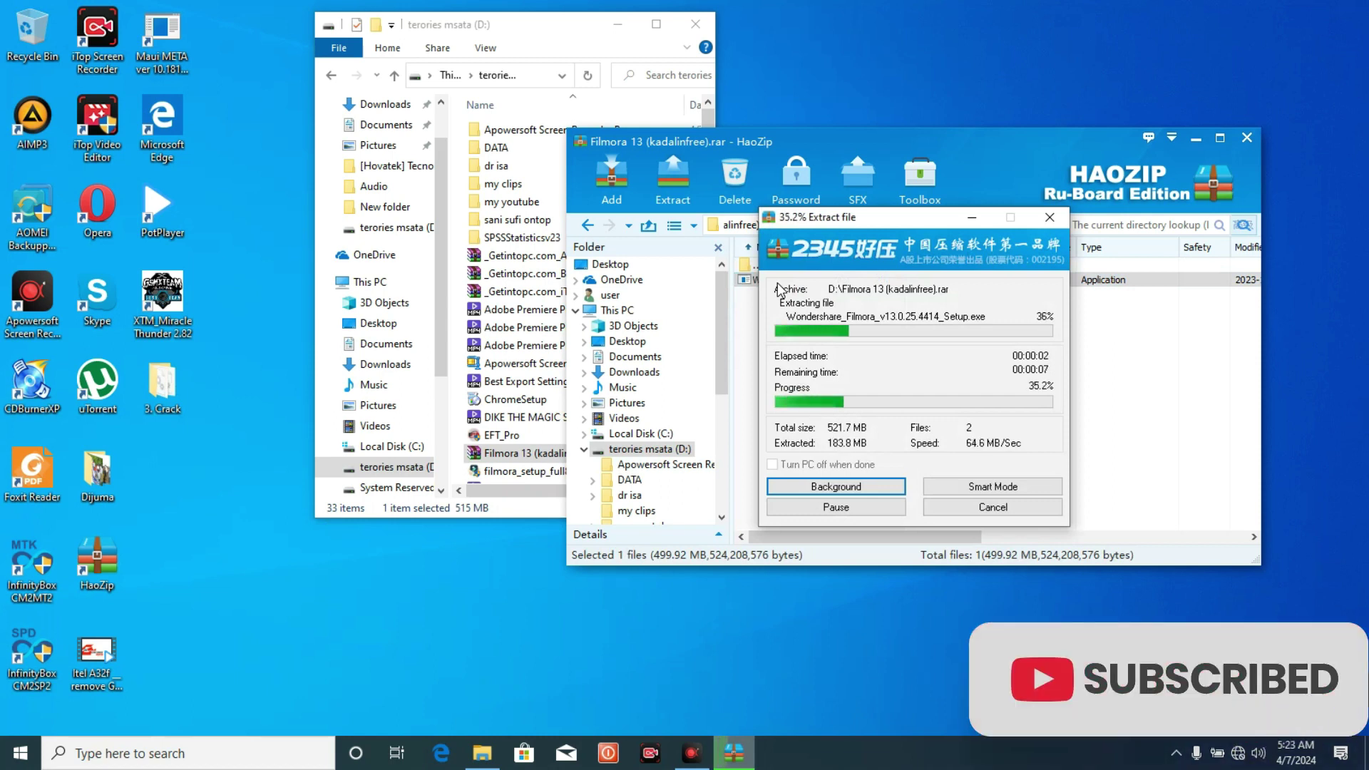
{"action": "left_click", "coordinate": [690, 30]}
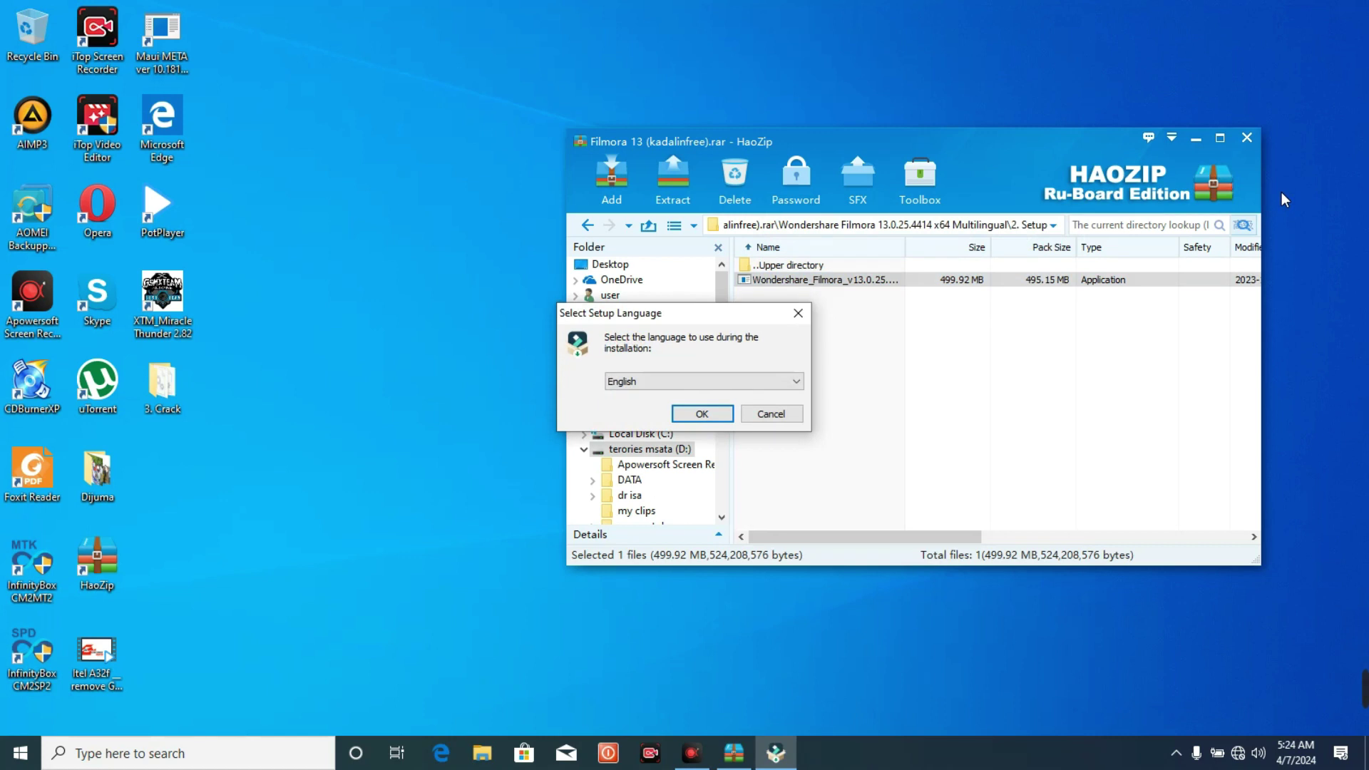
{"action": "left_click", "coordinate": [700, 414]}
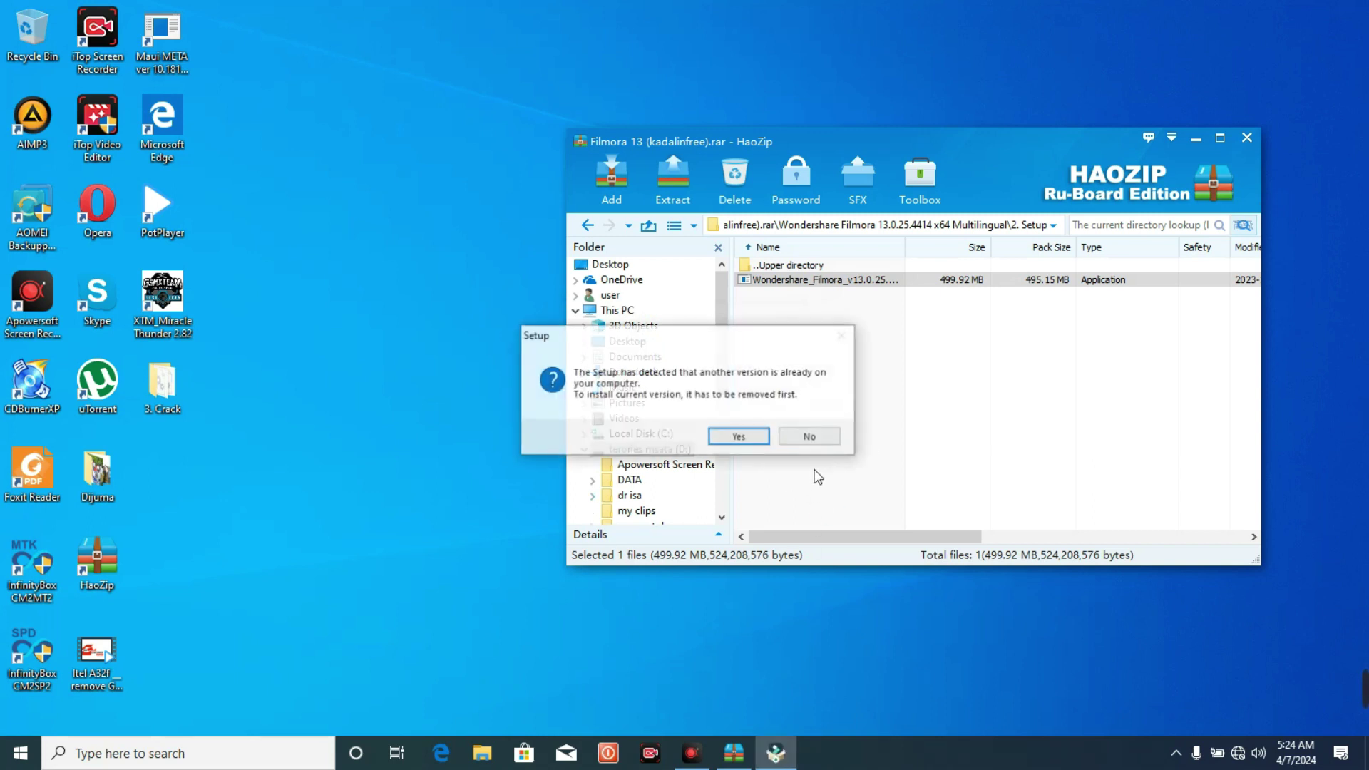
{"action": "left_click", "coordinate": [747, 438]}
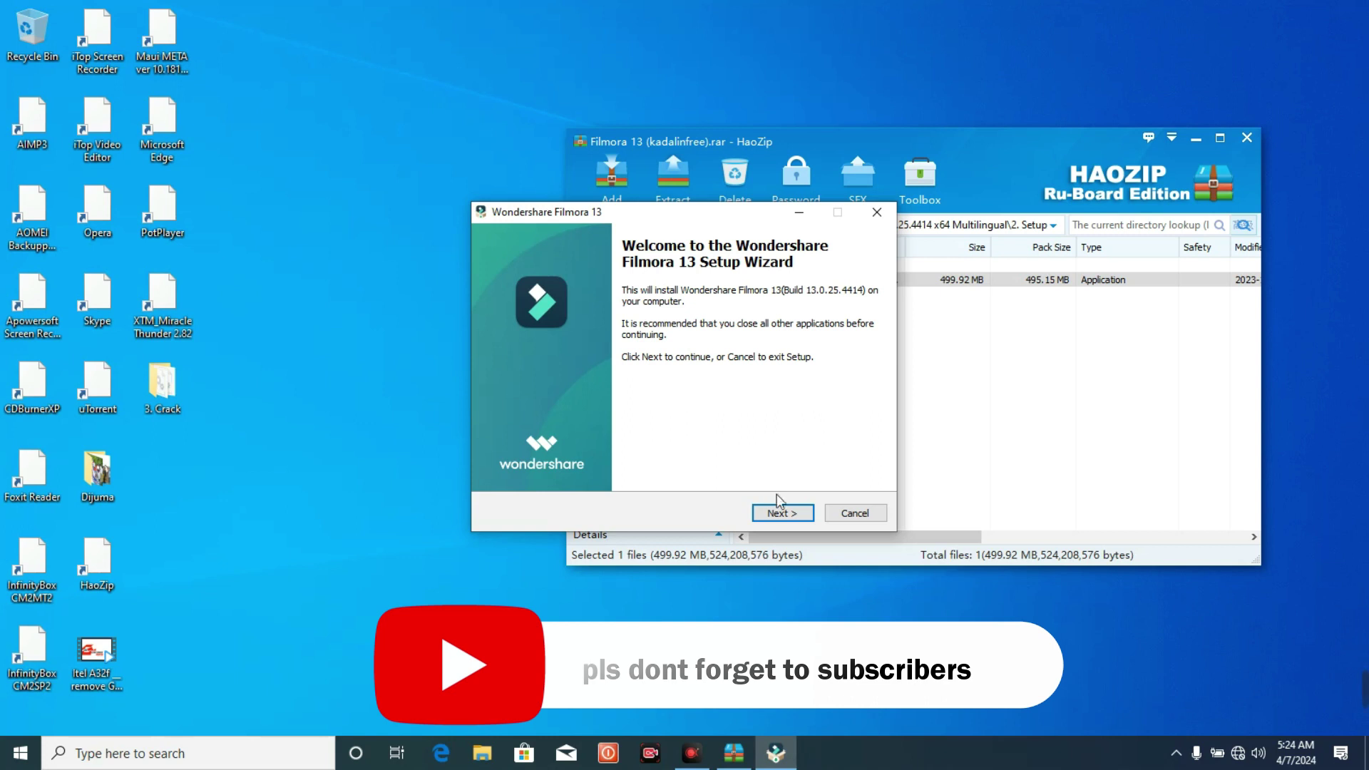
Install Wondershare Filmora 13 in the default folder, close the browser window it opens, and finish the setup.
{"action": "left_click", "coordinate": [783, 513]}
{"action": "left_click", "coordinate": [589, 486]}
{"action": "left_click", "coordinate": [783, 513]}
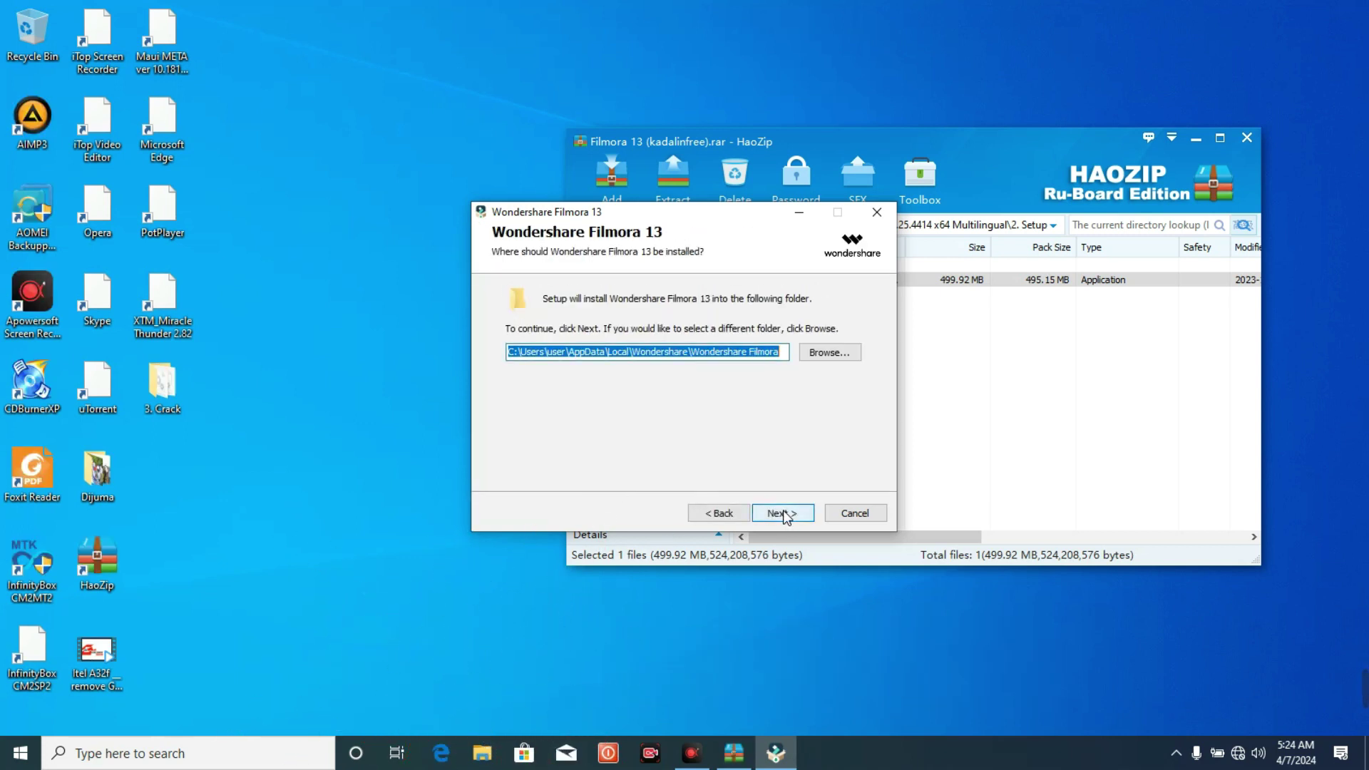
{"action": "left_click", "coordinate": [783, 513]}
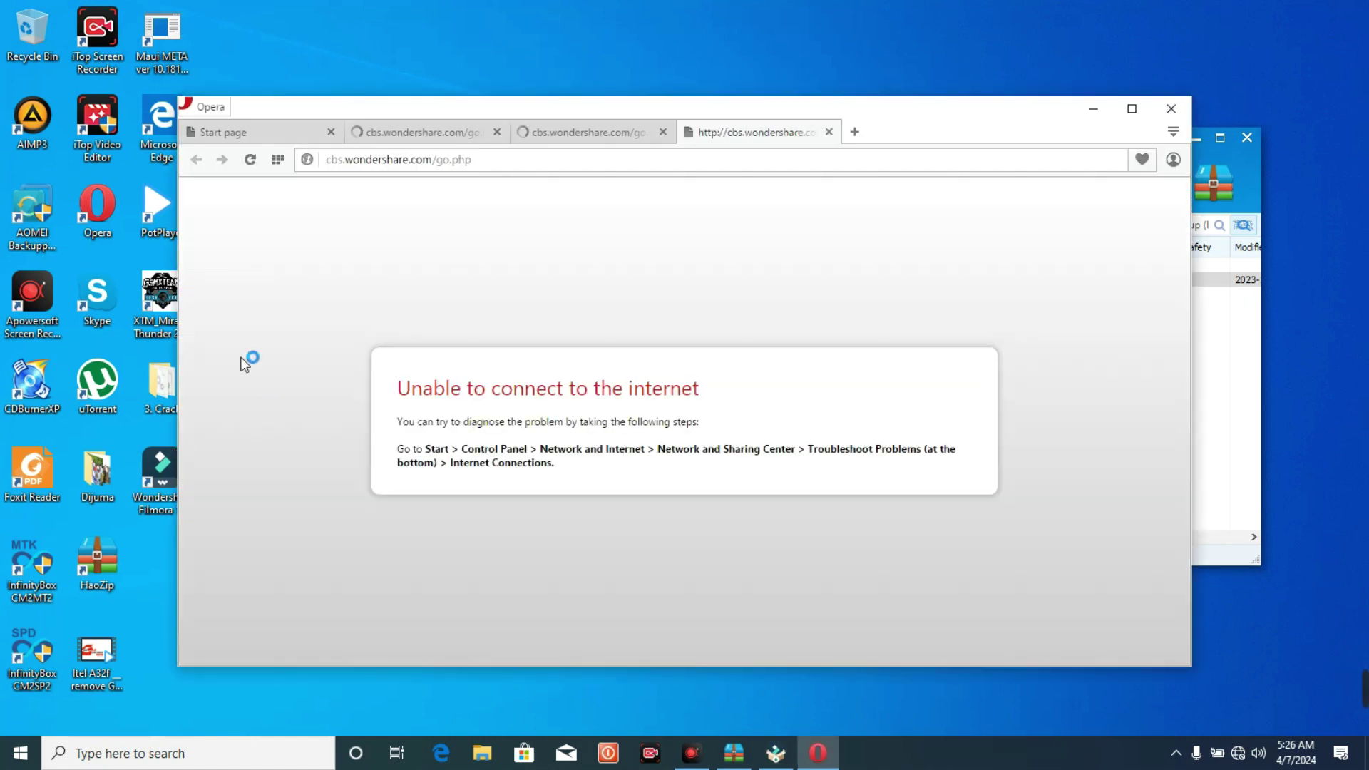
{"action": "left_click", "coordinate": [1186, 104]}
{"action": "left_click", "coordinate": [841, 513]}
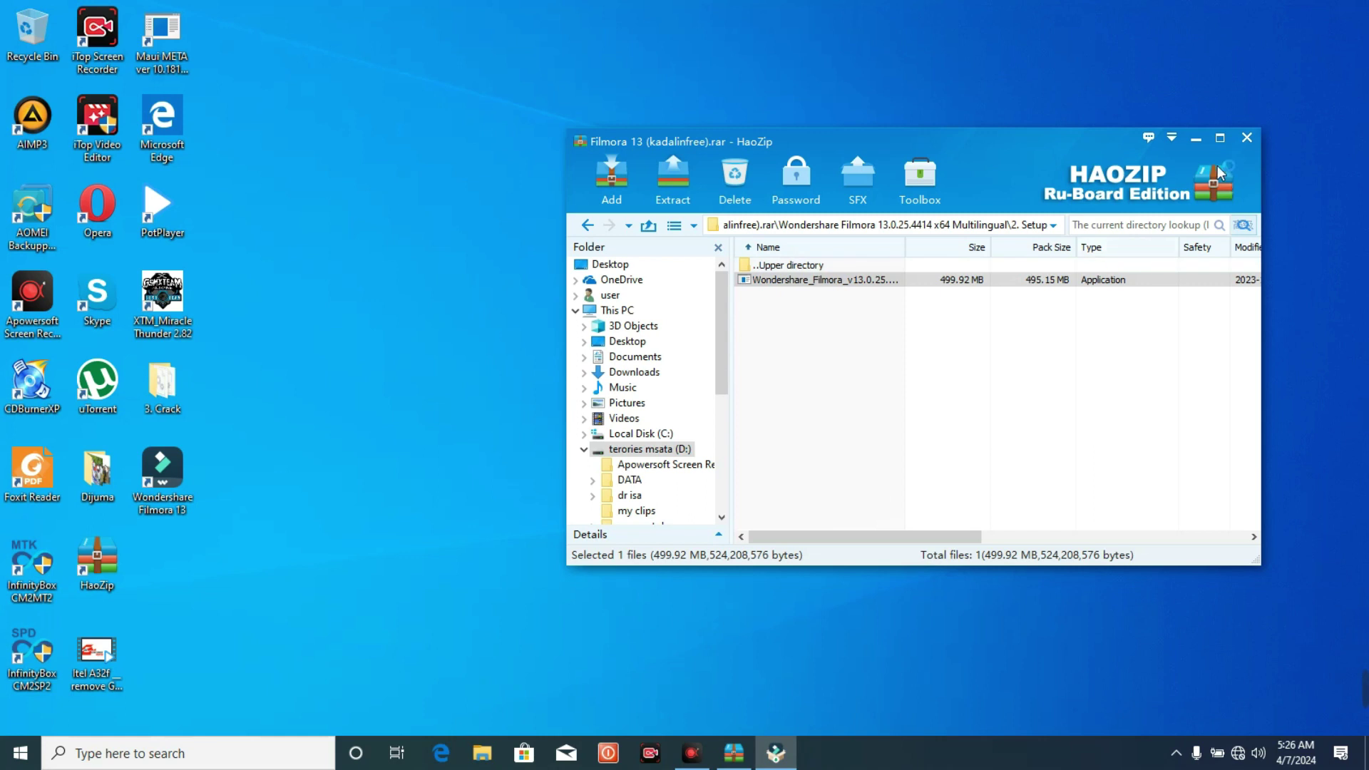
Close the archive window and continue past Filmora's graphics driver notice.
{"action": "left_click", "coordinate": [1244, 155]}
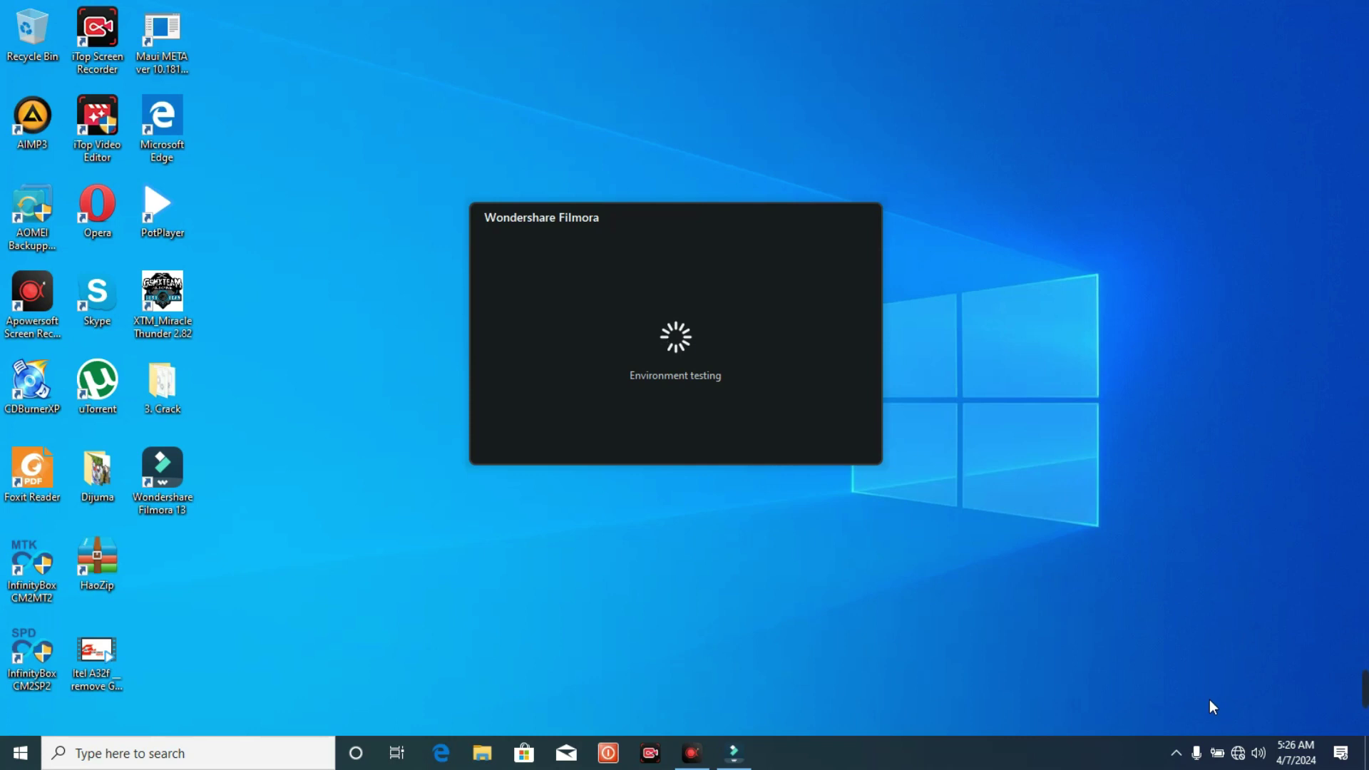
{"action": "left_click", "coordinate": [1170, 754]}
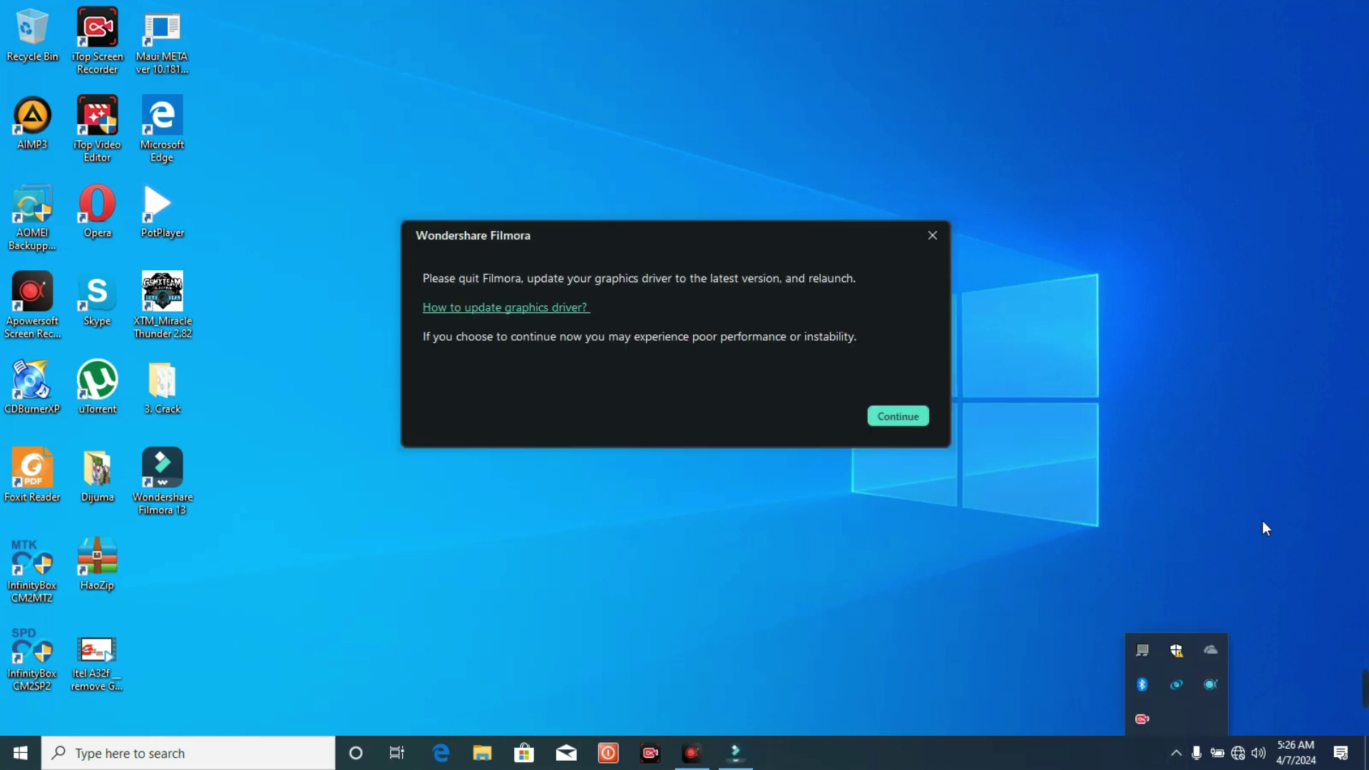
{"action": "left_click", "coordinate": [896, 413]}
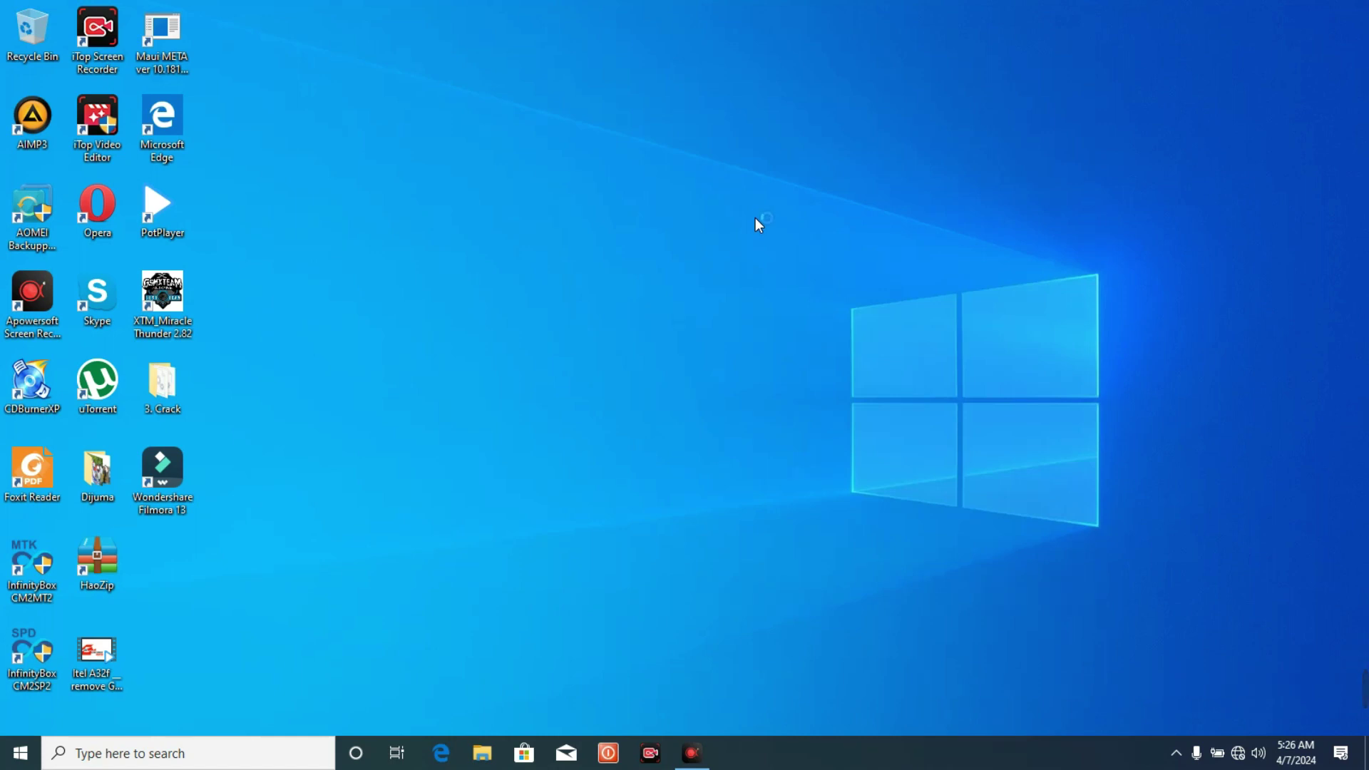
{"action": "right_click", "coordinate": [755, 218]}
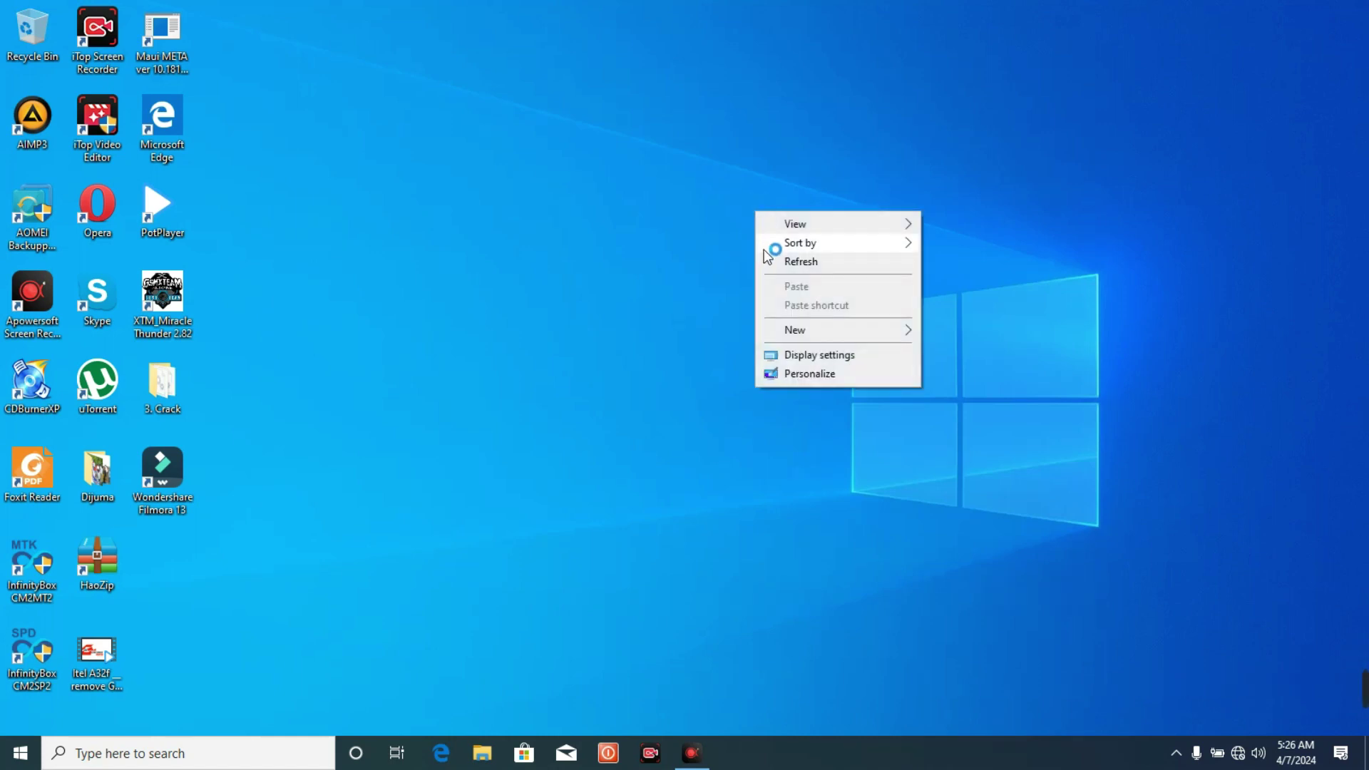
{"action": "left_click", "coordinate": [780, 265]}
{"action": "right_click", "coordinate": [780, 267]}
{"action": "left_click", "coordinate": [802, 314]}
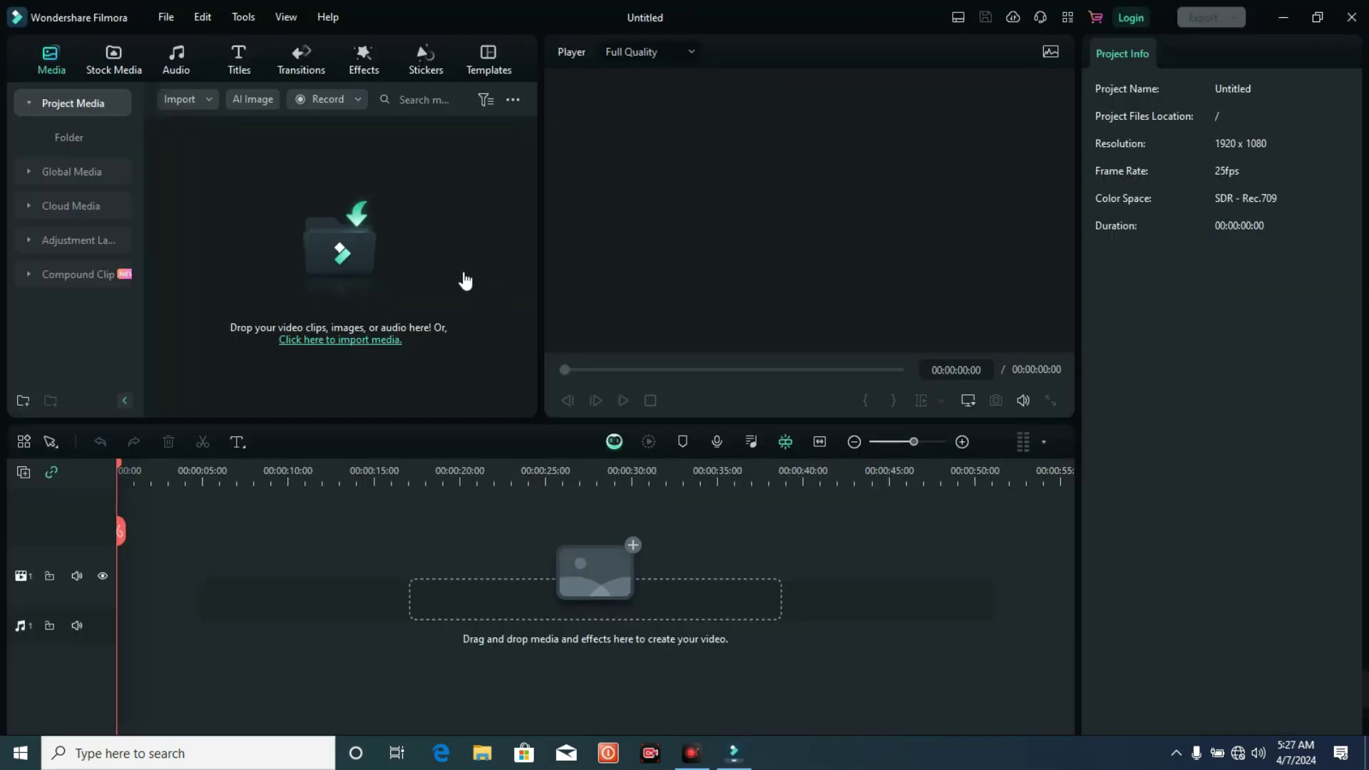
Add the Itel A32f video to the timeline, try to export it, and dismiss the login dialog.
{"action": "left_click", "coordinate": [449, 260]}
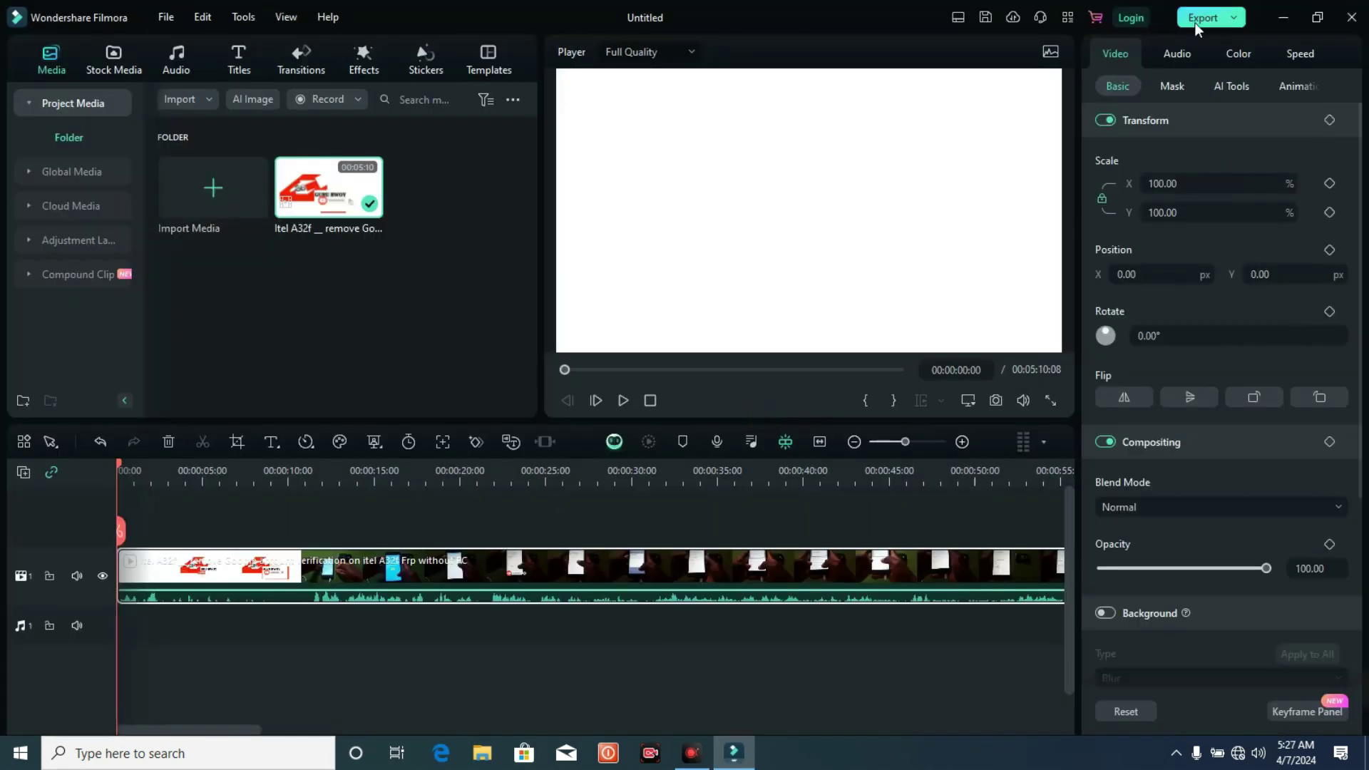
{"action": "left_click", "coordinate": [1195, 18]}
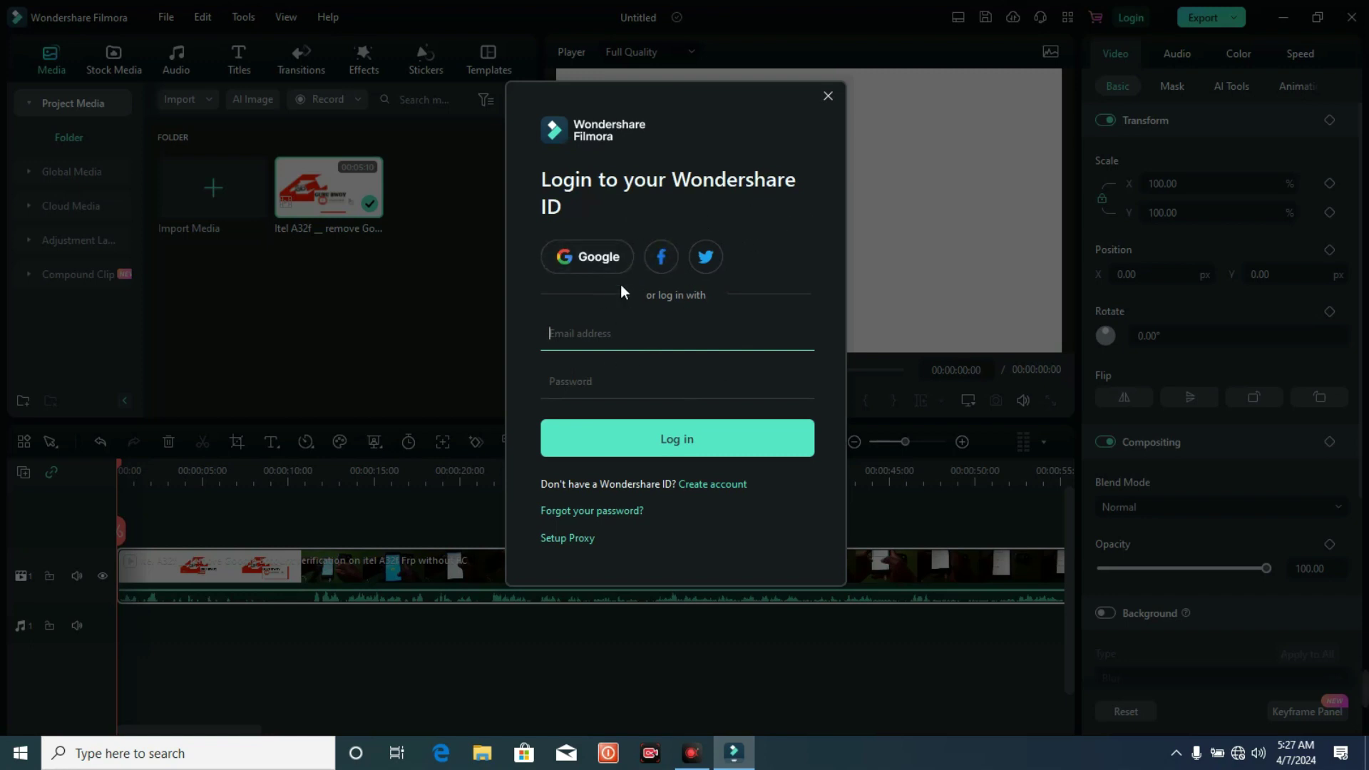
{"action": "left_click", "coordinate": [827, 97]}
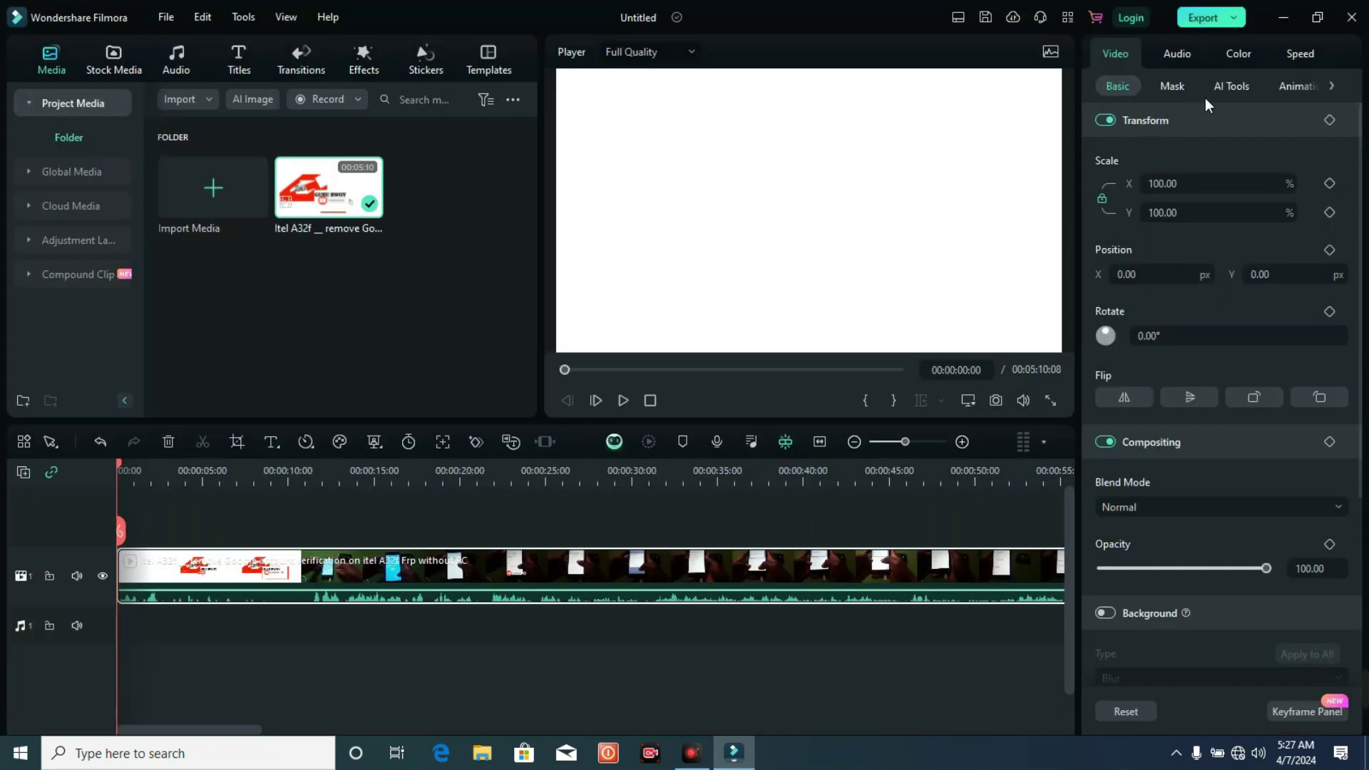
Close the project without saving and exit Filmora completely.
{"action": "left_click", "coordinate": [1352, 17]}
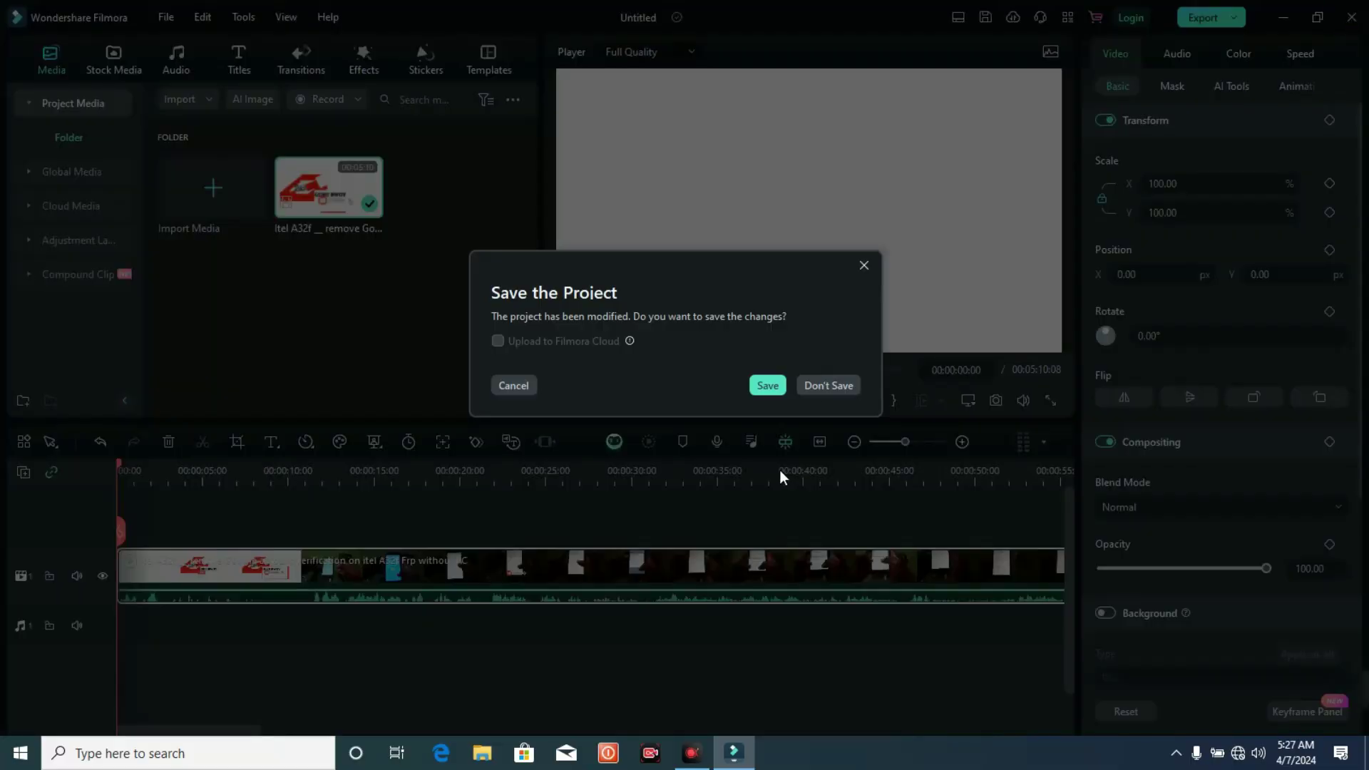
{"action": "left_click", "coordinate": [827, 385]}
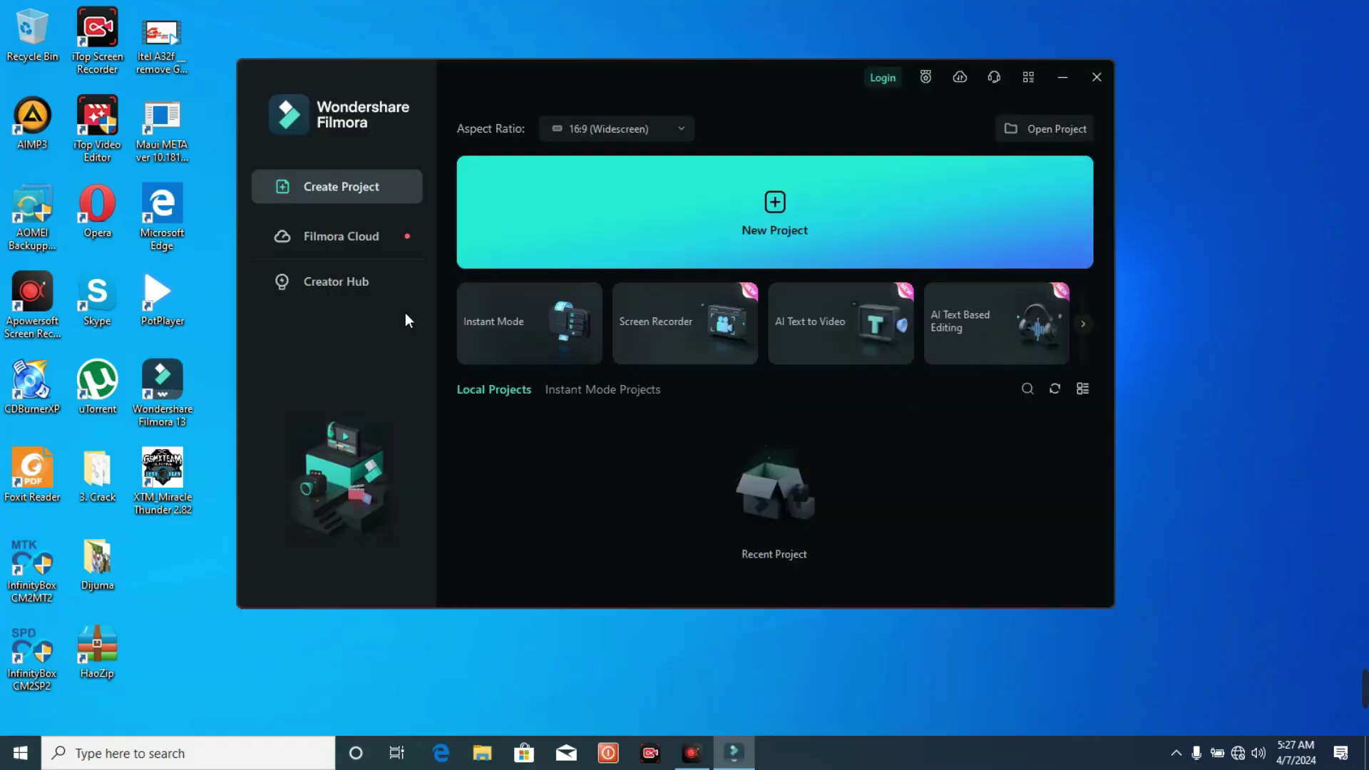
{"action": "left_click", "coordinate": [1097, 77]}
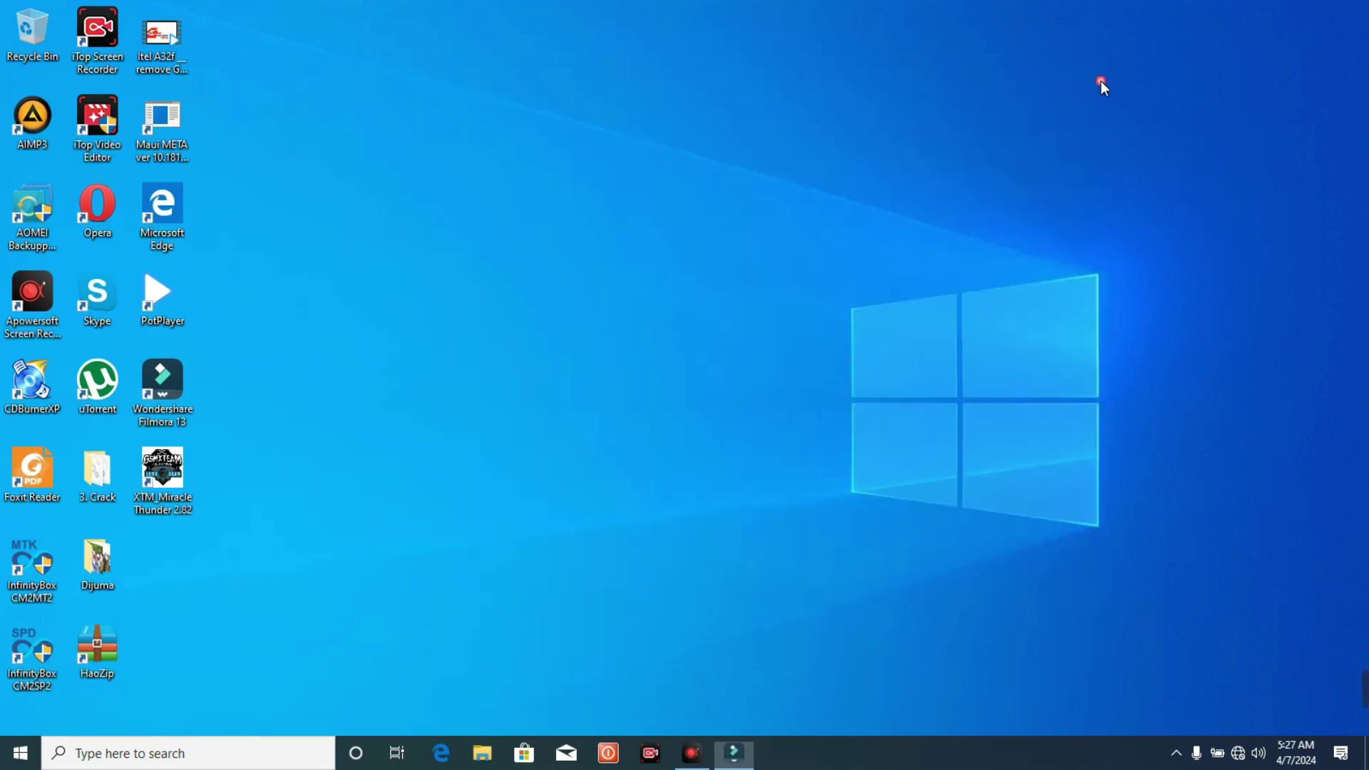
Open the file location of the Wondershare Filmora 13 shortcut and go into the 13.0.25.4414 folder.
{"action": "right_click", "coordinate": [167, 410]}
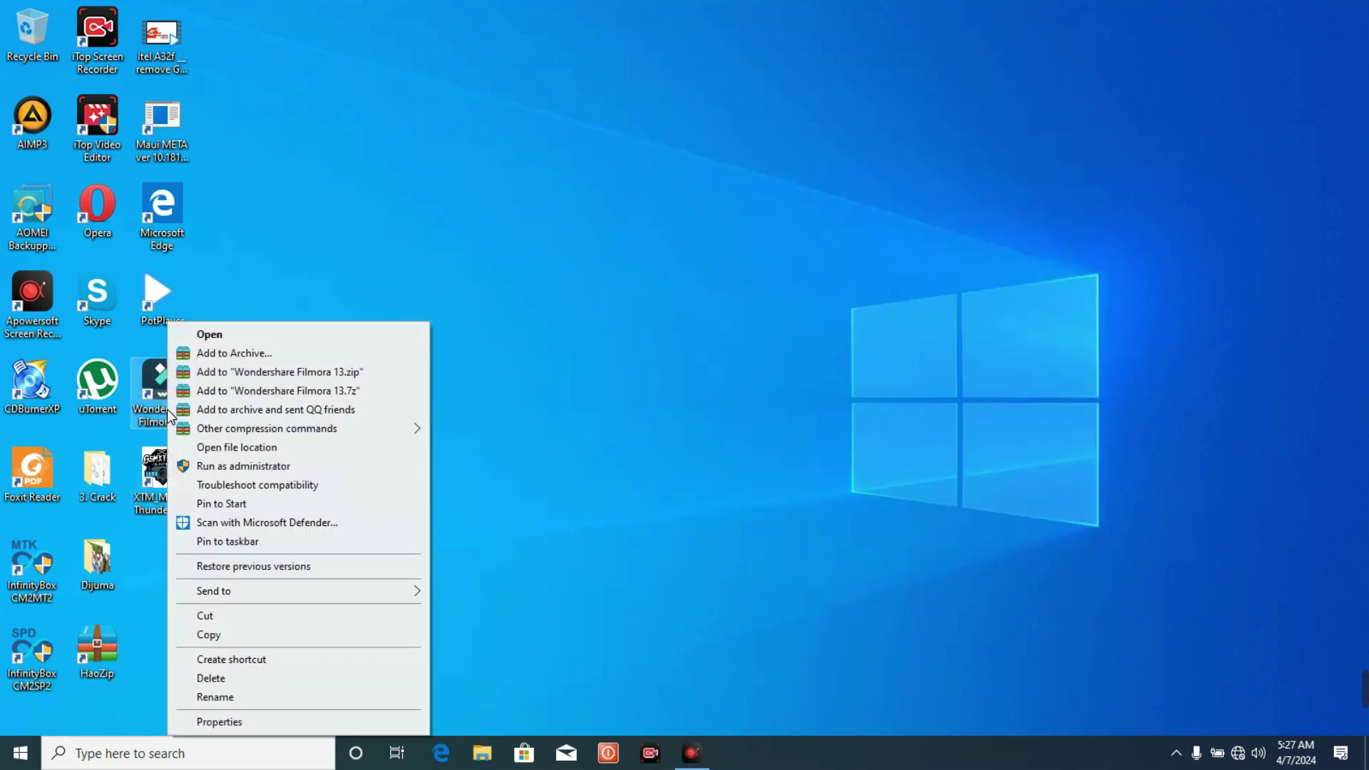
{"action": "left_click", "coordinate": [241, 448]}
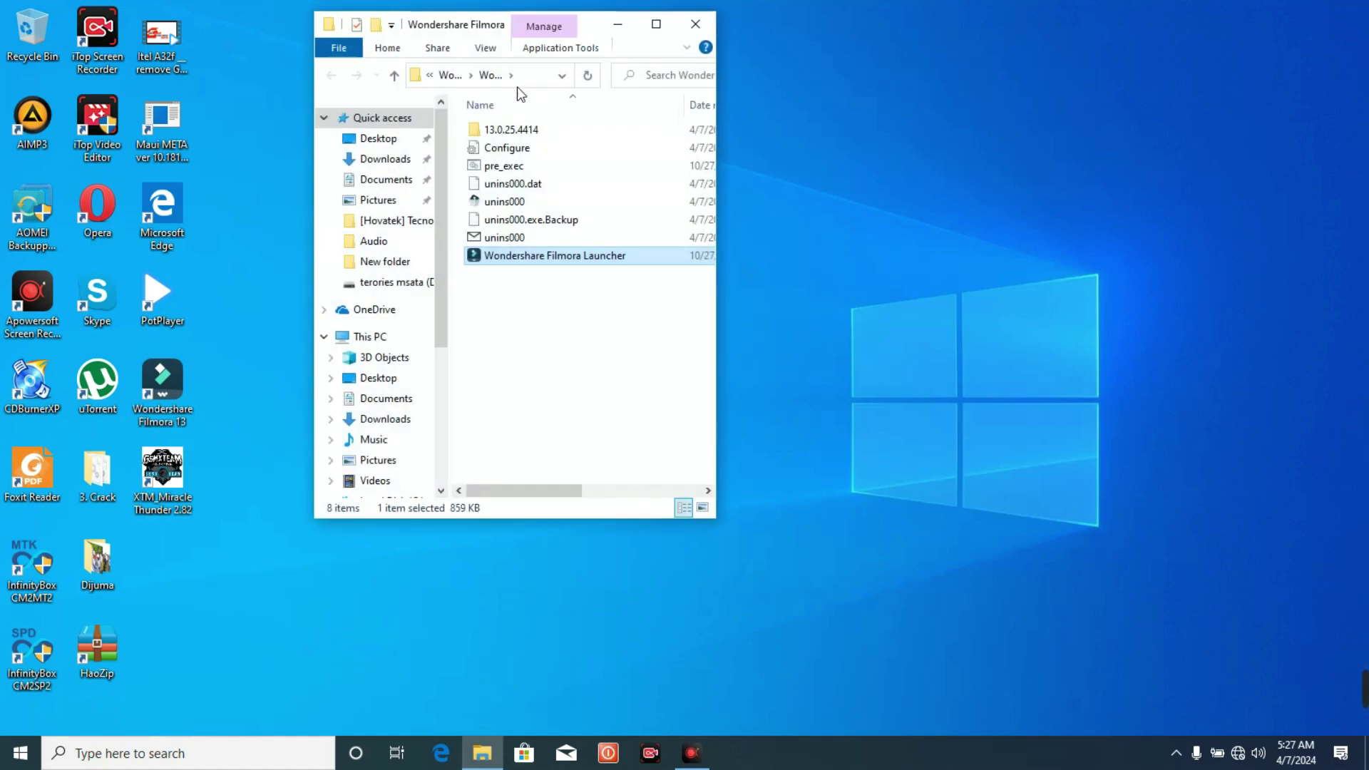
{"action": "left_click_drag", "start_coordinate": [583, 32], "coordinate": [709, 115]}
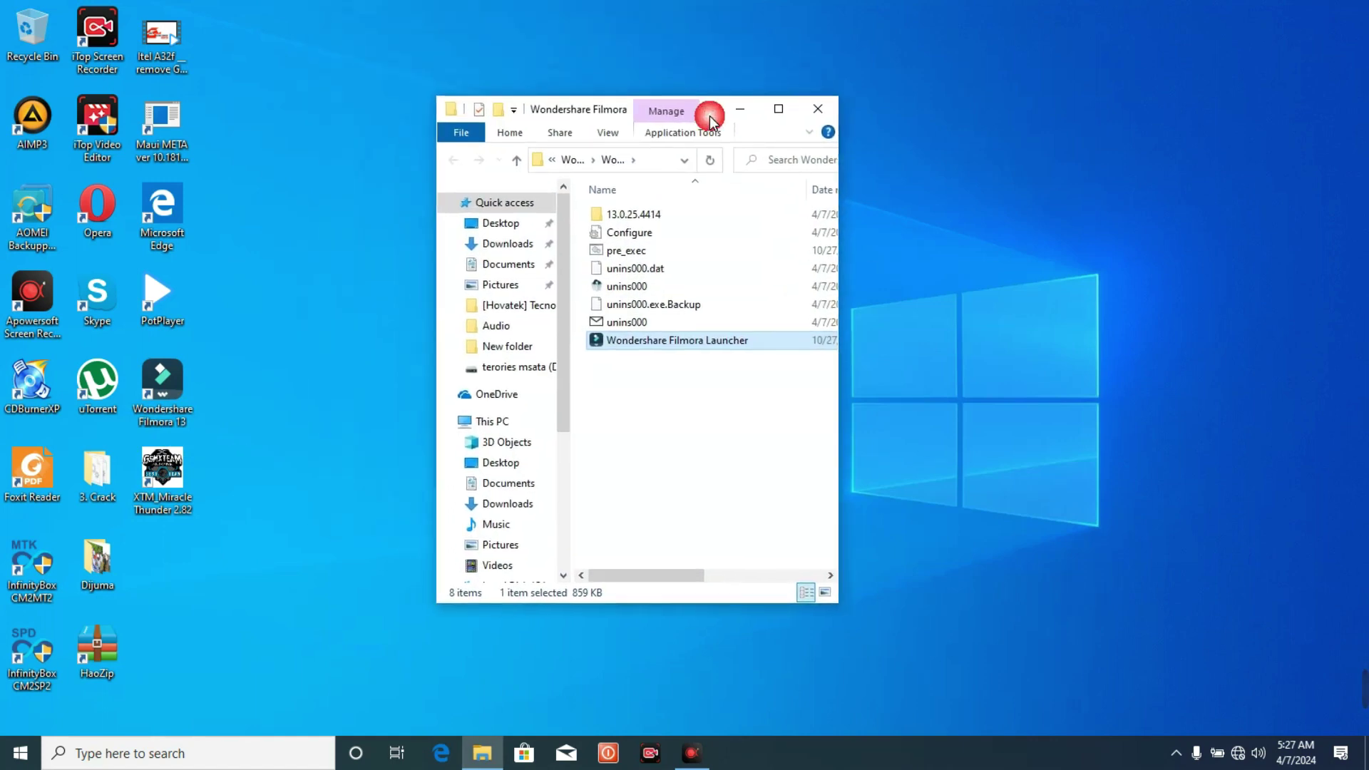
{"action": "double_click", "coordinate": [619, 221]}
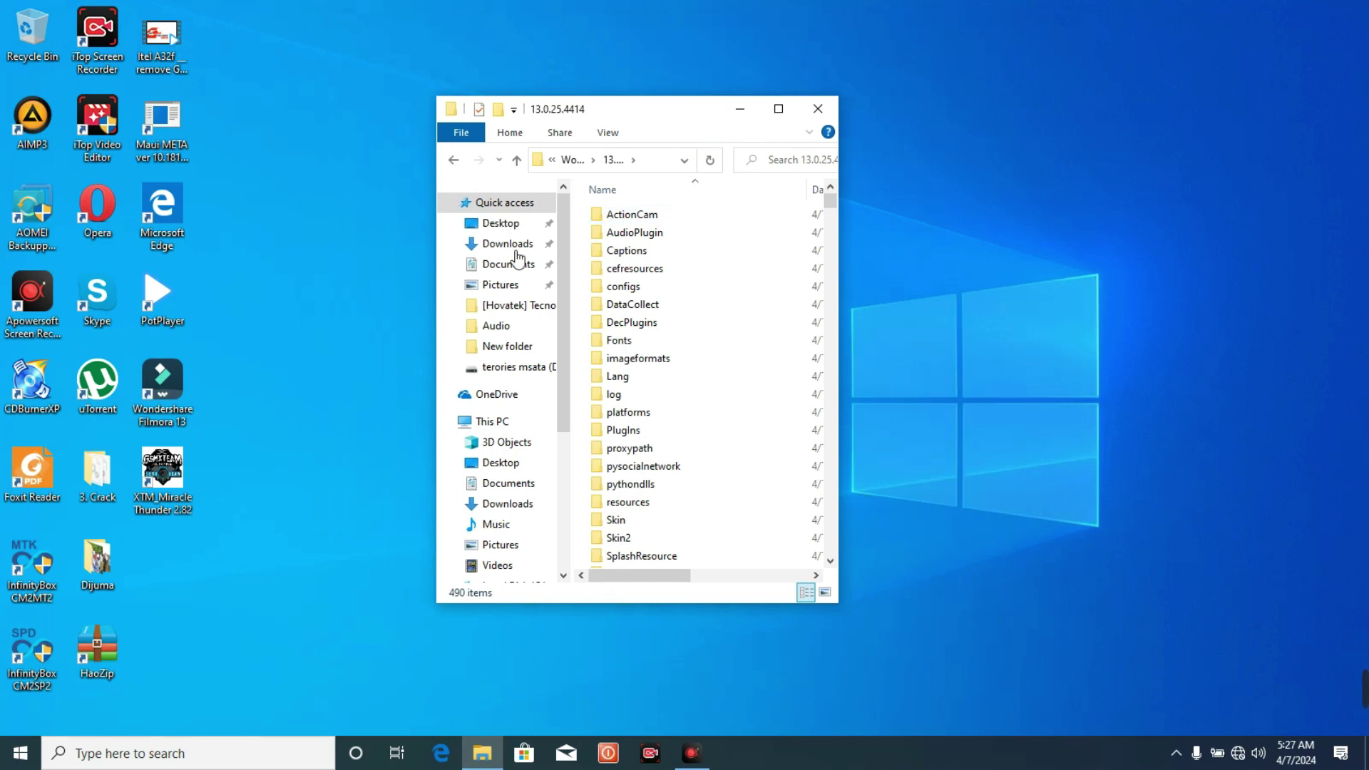
Move all files from the "3. Crack" folder into the 13.0.25.4414 folder, replacing existing ones, and close the emptied folder.
{"action": "double_click", "coordinate": [98, 476]}
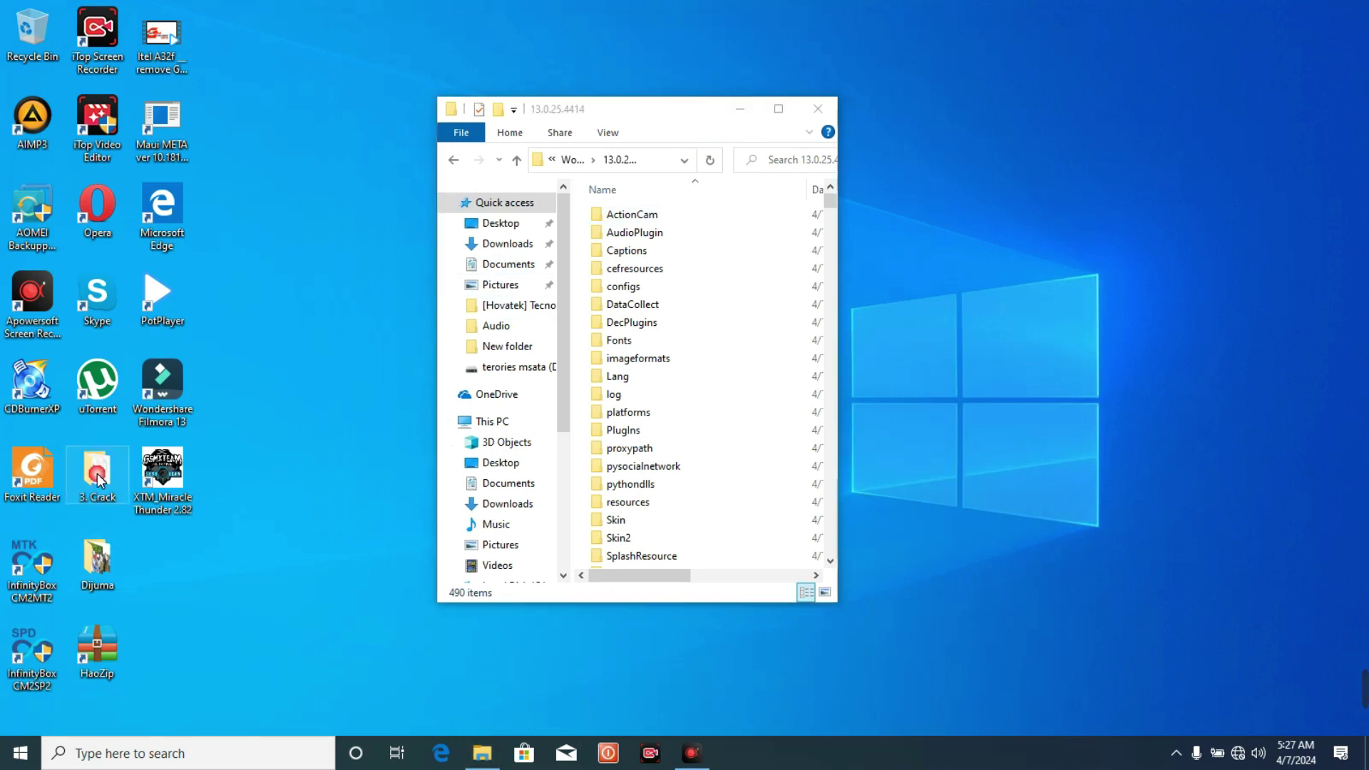
{"action": "left_click_drag", "start_coordinate": [673, 349], "coordinate": [638, 238]}
{"action": "left_click_drag", "start_coordinate": [638, 137], "coordinate": [1090, 248]}
{"action": "left_click_drag", "start_coordinate": [1114, 407], "coordinate": [756, 594]}
{"action": "left_click", "coordinate": [606, 241]}
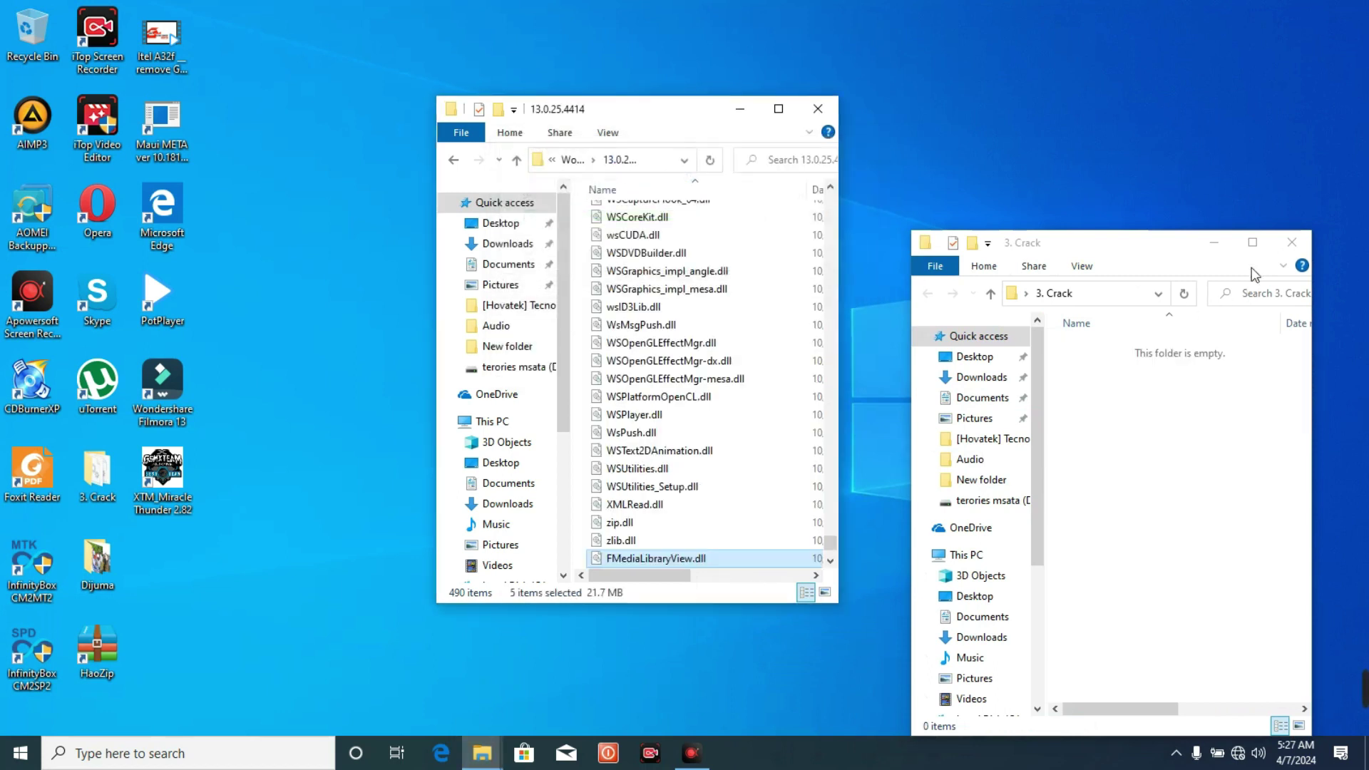
{"action": "left_click", "coordinate": [1294, 244]}
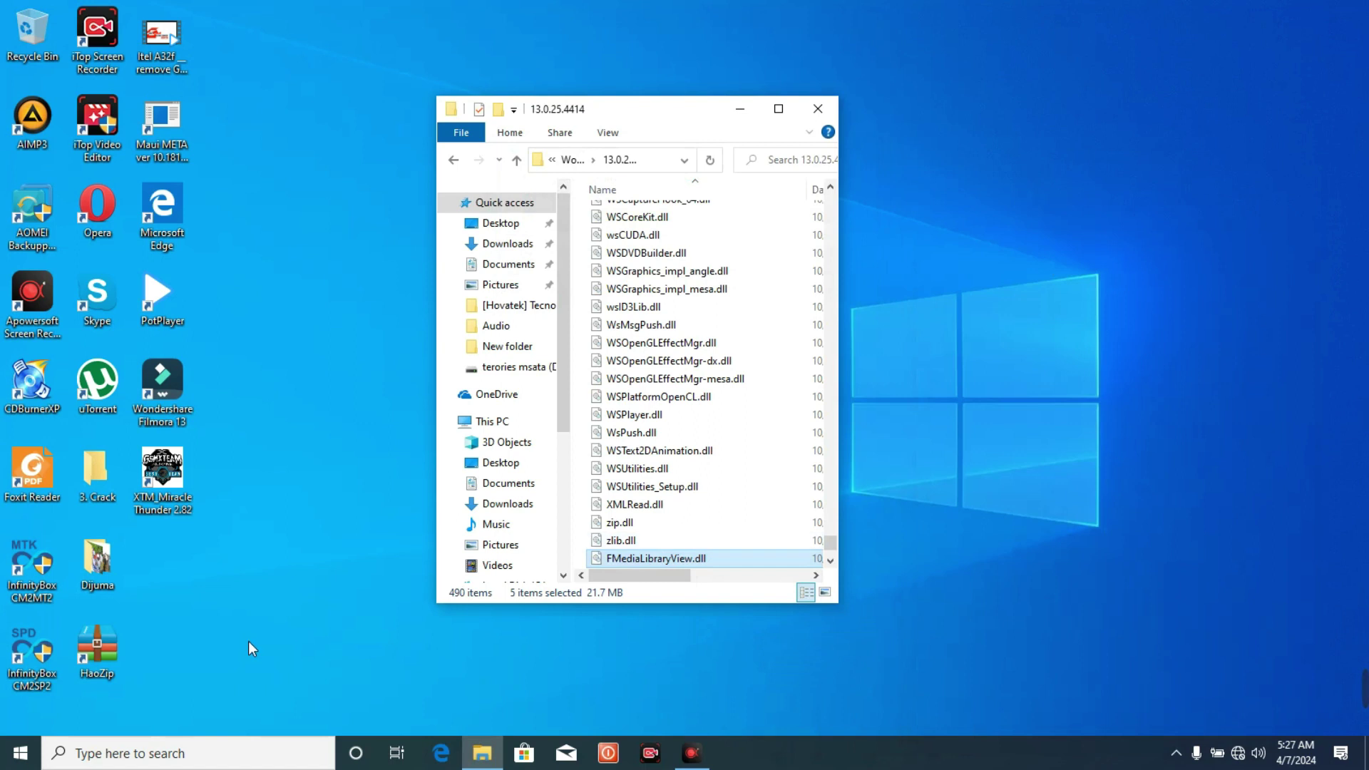
Delete the "3. Crack" folder from the desktop and empty the Recycle Bin.
{"action": "right_click", "coordinate": [95, 471]}
{"action": "left_click", "coordinate": [161, 430]}
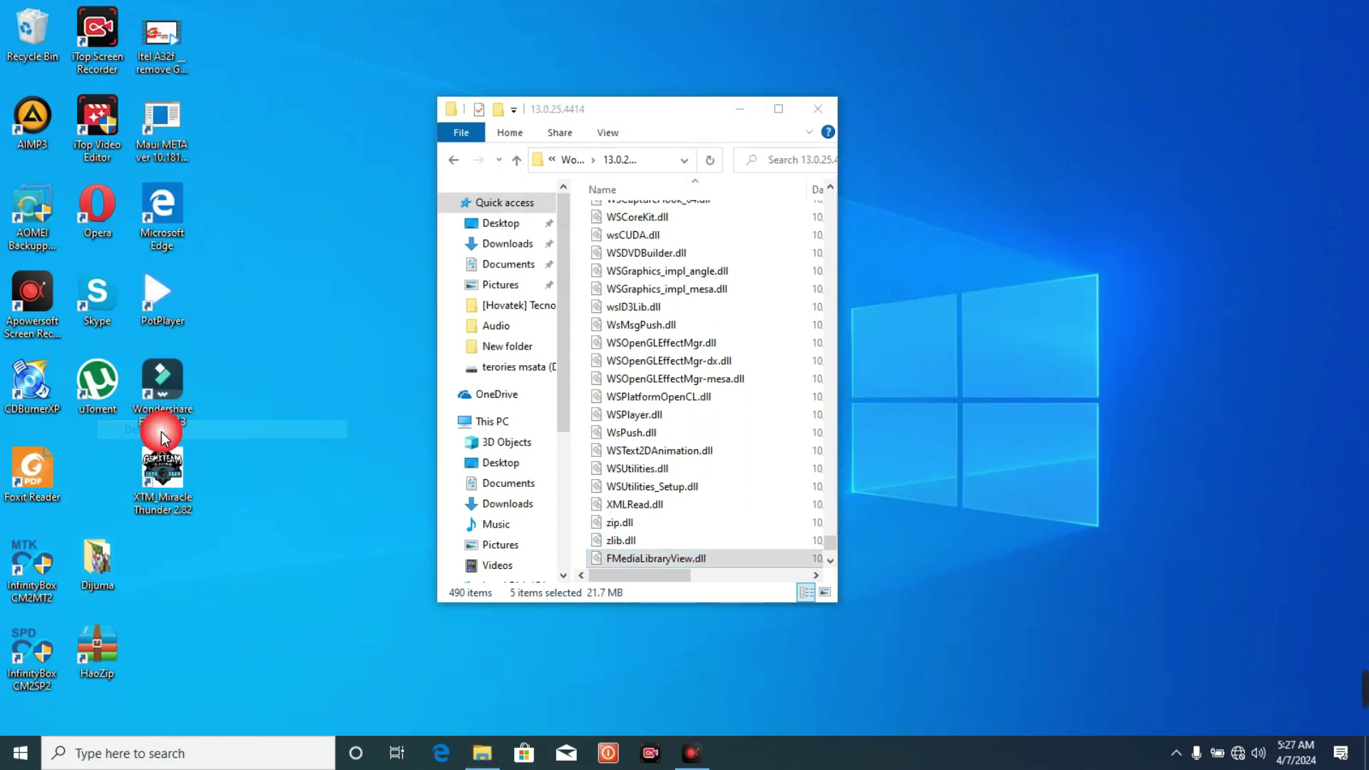
{"action": "left_click", "coordinate": [818, 111]}
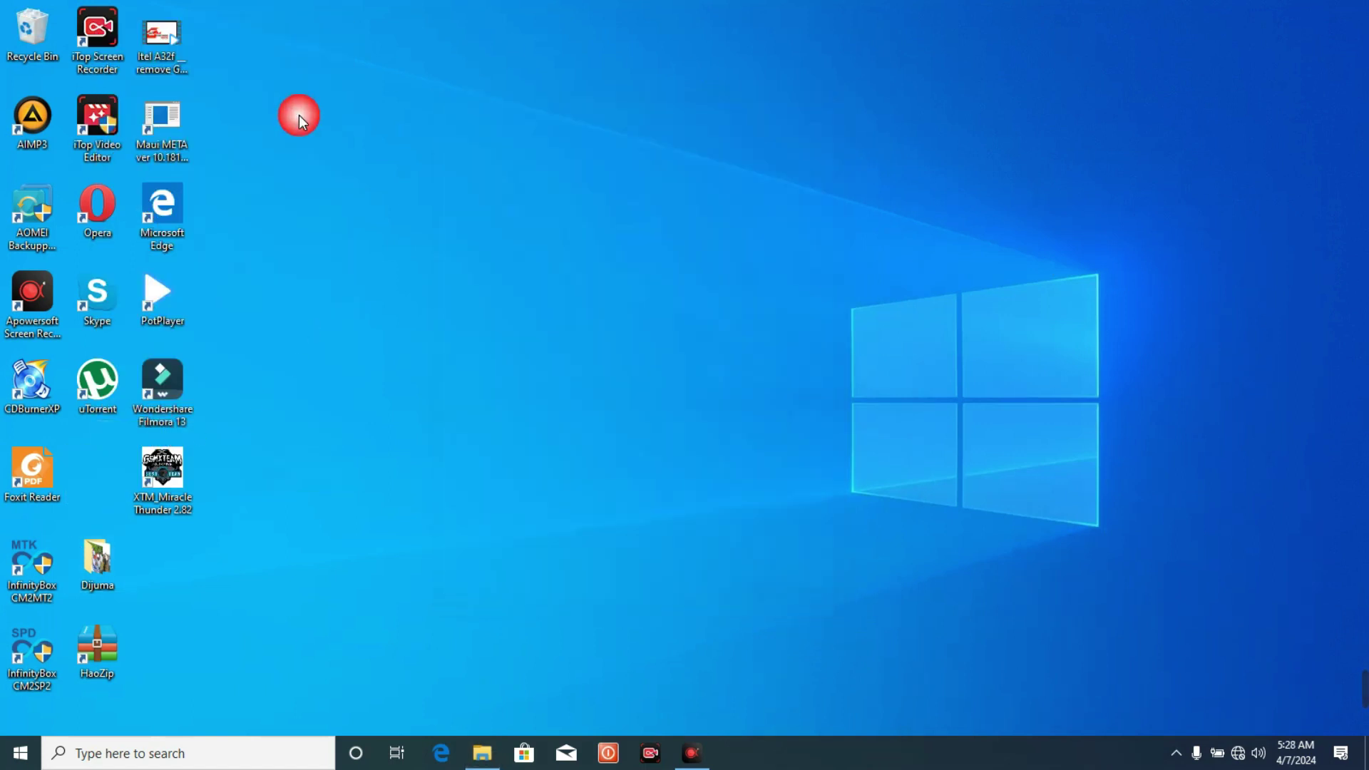
{"action": "right_click", "coordinate": [33, 33]}
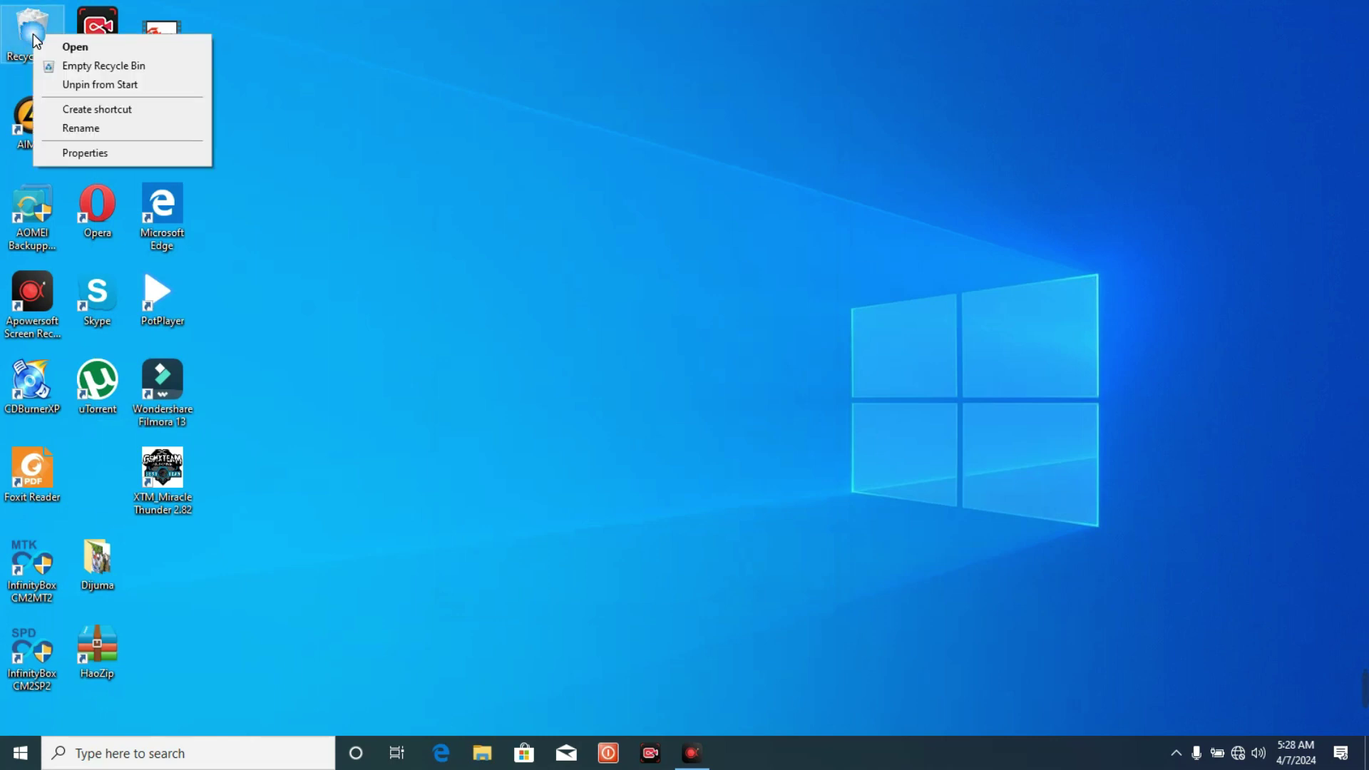
{"action": "left_click", "coordinate": [107, 65]}
{"action": "left_click", "coordinate": [753, 448]}
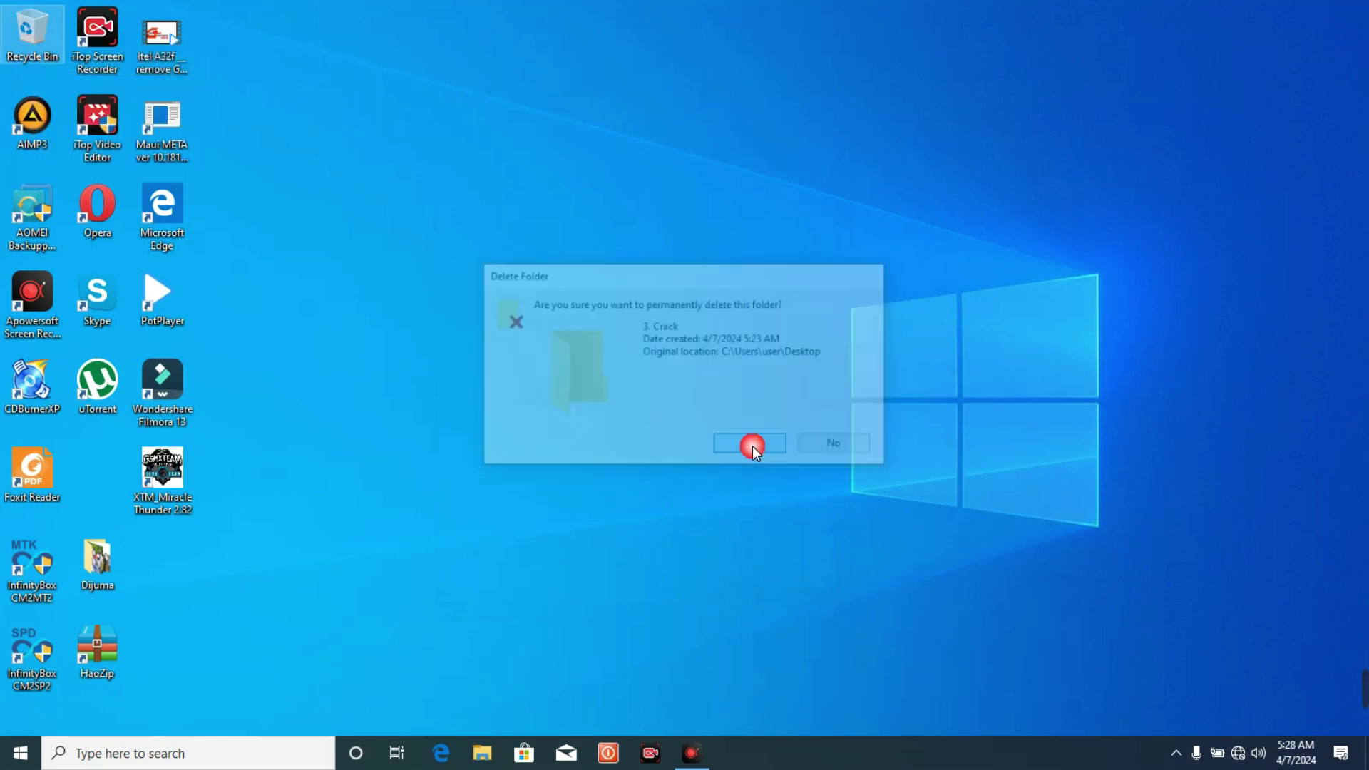
Launch Wondershare Filmora 13 from the desktop and create a new project.
{"action": "double_click", "coordinate": [165, 391]}
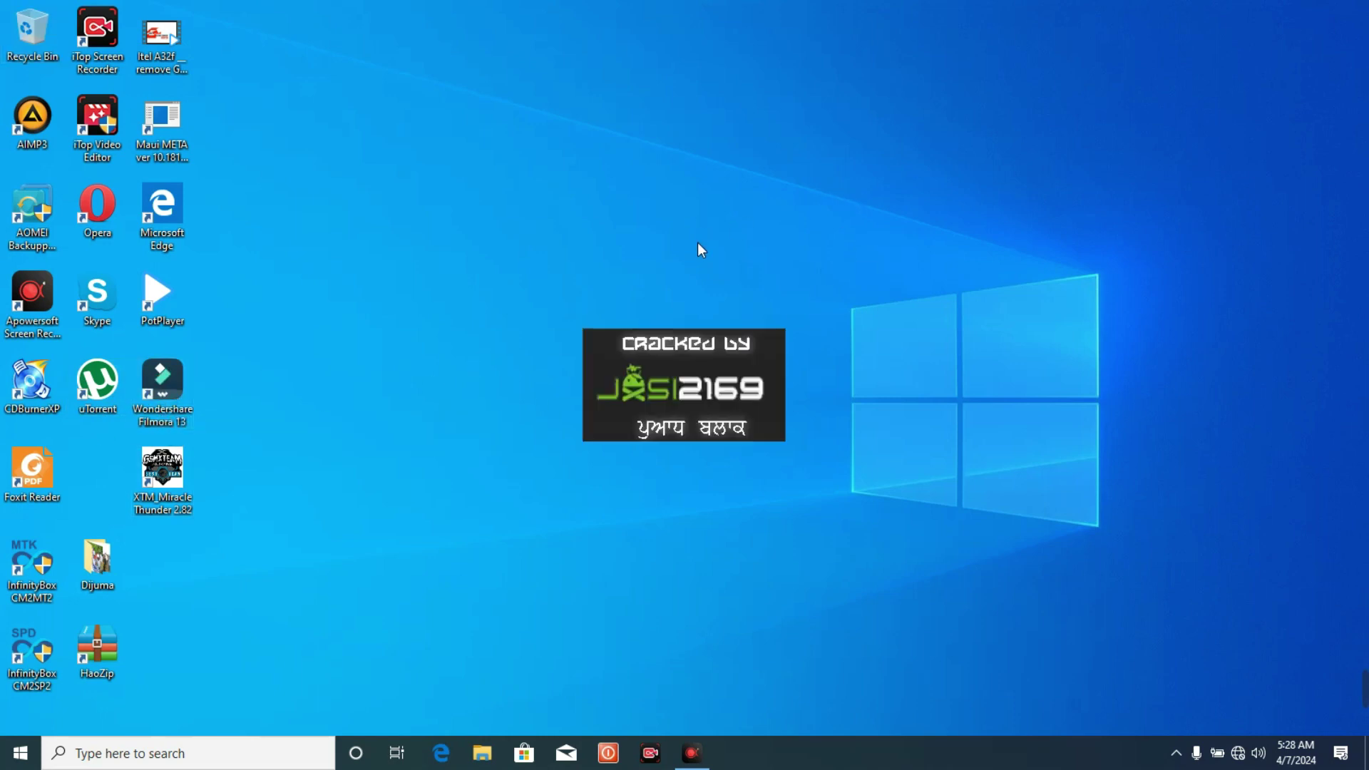
{"action": "right_click", "coordinate": [1015, 237]}
{"action": "left_click", "coordinate": [1039, 294]}
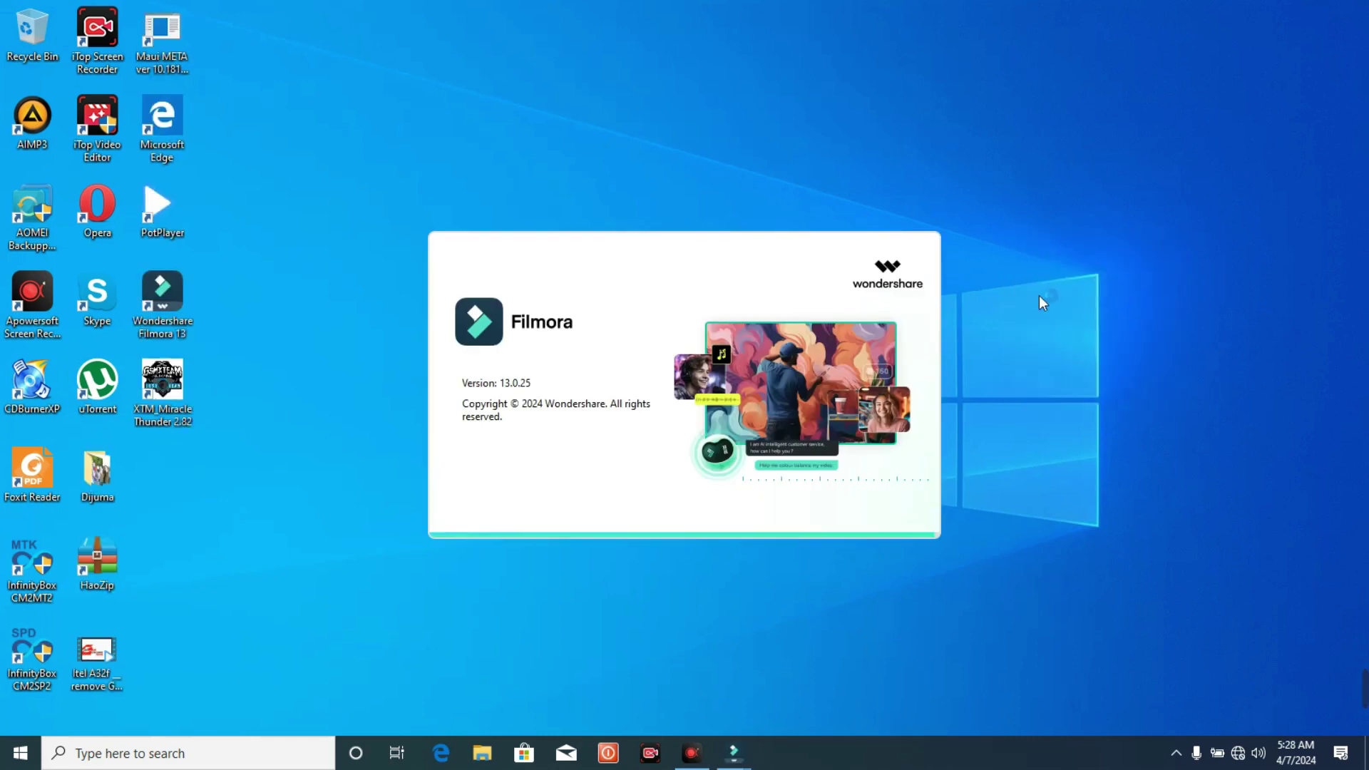
{"action": "left_click", "coordinate": [762, 202]}
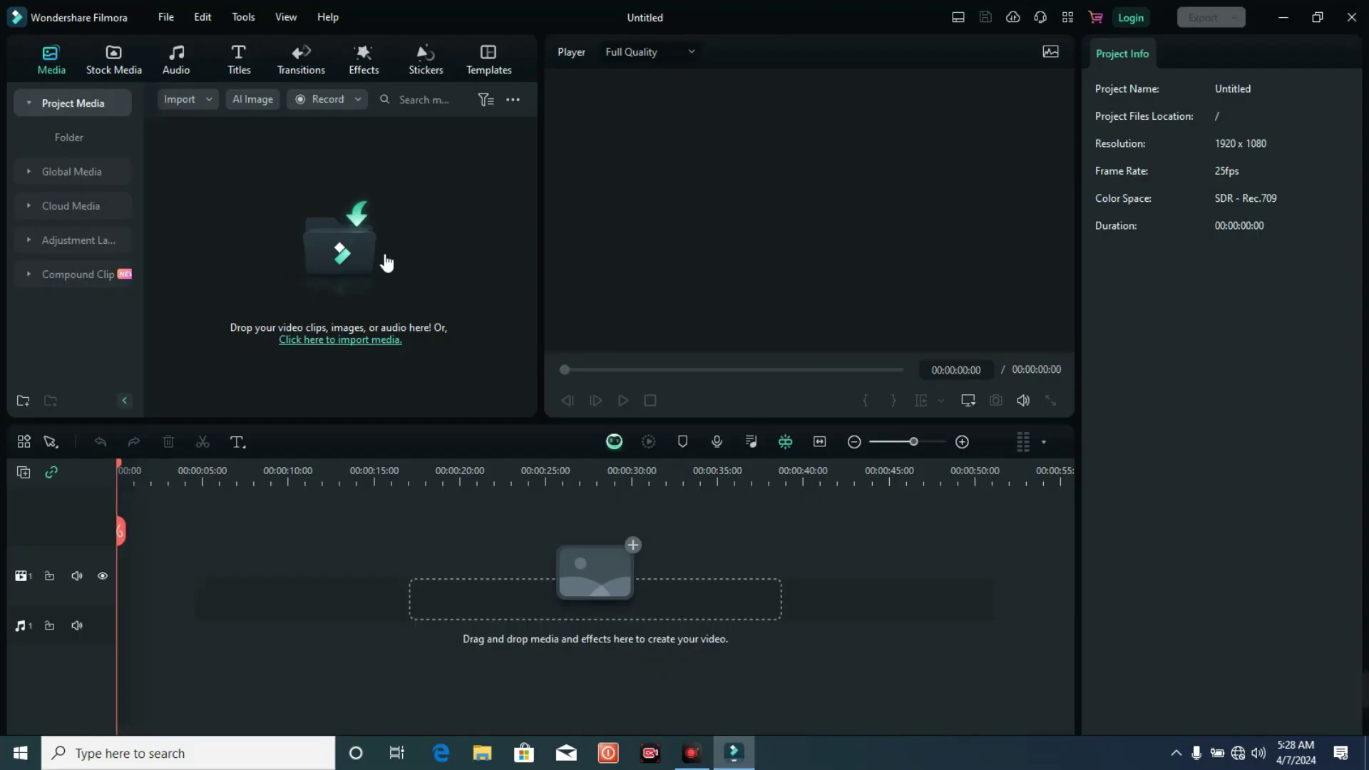
Import the Itel A32f video into the new project, place it on the timeline, and start an export.
{"action": "left_click", "coordinate": [385, 260]}
{"action": "double_click", "coordinate": [373, 235]}
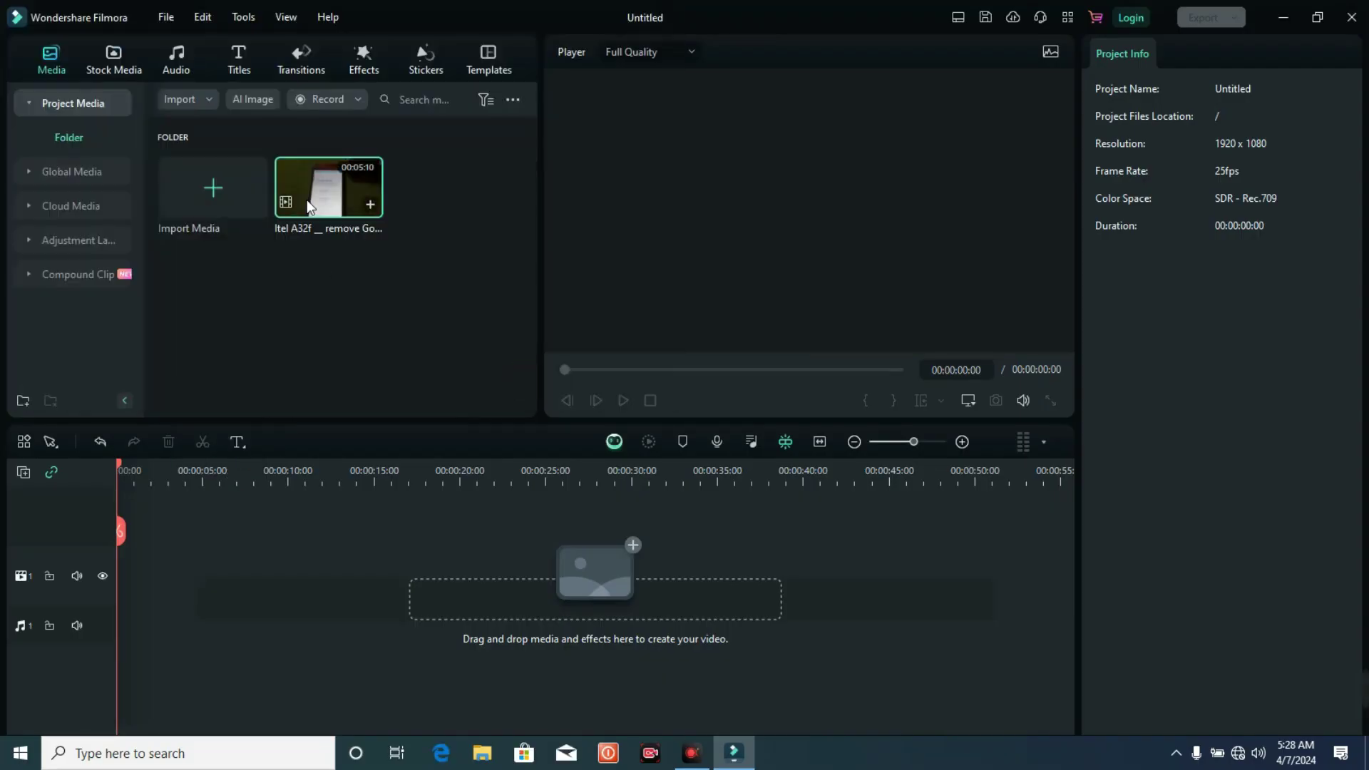
{"action": "left_click", "coordinate": [762, 404]}
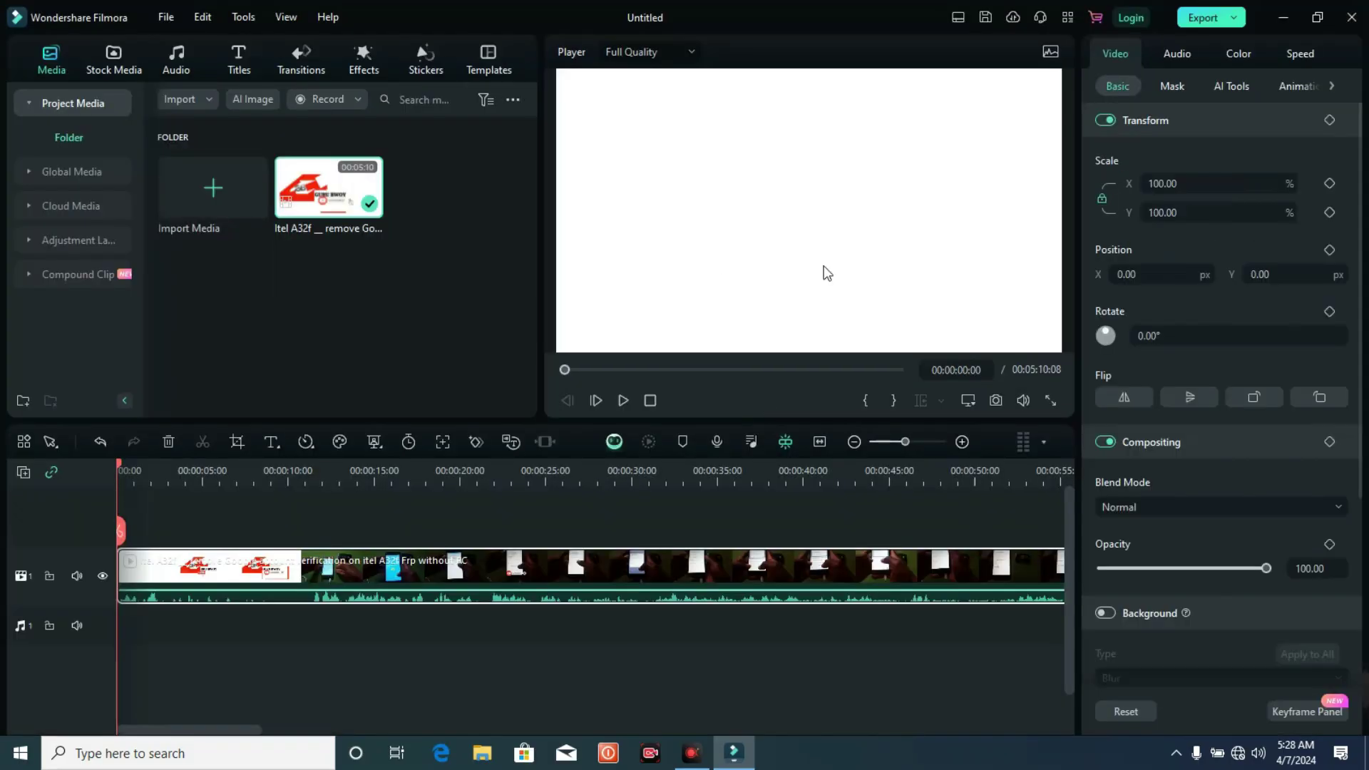
{"action": "left_click", "coordinate": [1204, 17]}
Discard the test project's changes and close both the editor and the Filmora start window.
{"action": "left_click", "coordinate": [1351, 19]}
{"action": "left_click", "coordinate": [815, 388]}
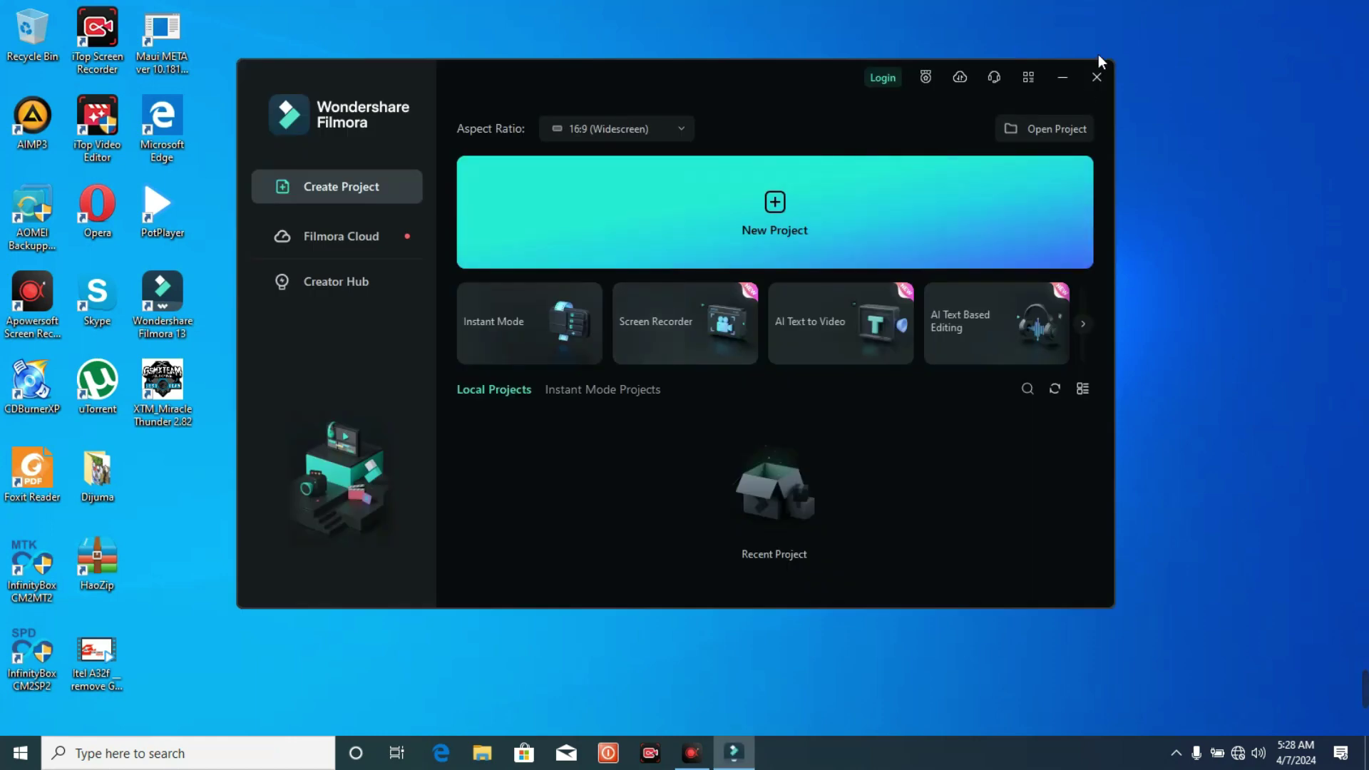
{"action": "left_click", "coordinate": [1097, 77]}
{"action": "right_click", "coordinate": [760, 175]}
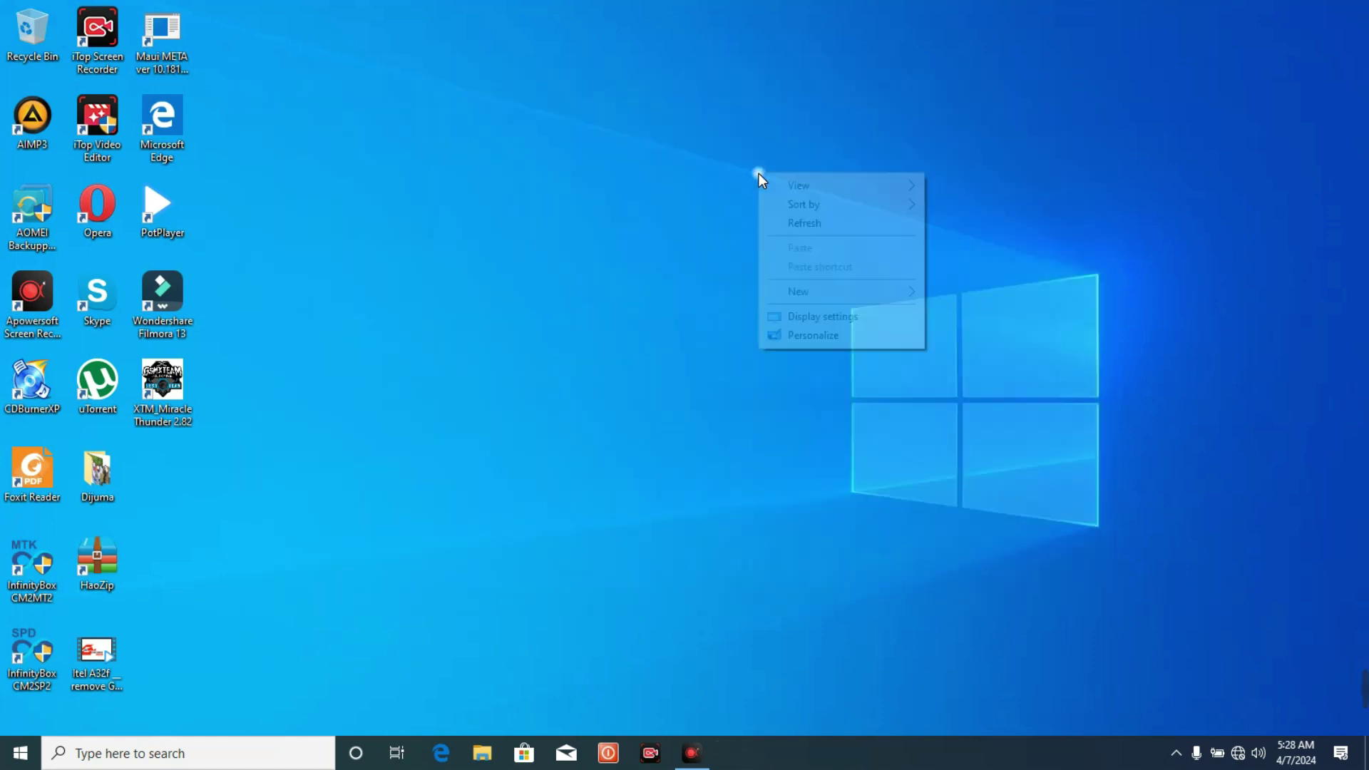
{"action": "right_click", "coordinate": [804, 230]}
{"action": "left_click", "coordinate": [847, 280]}
{"action": "right_click", "coordinate": [845, 283]}
{"action": "left_click", "coordinate": [872, 337]}
{"action": "right_click", "coordinate": [876, 340]}
{"action": "left_click", "coordinate": [917, 392]}
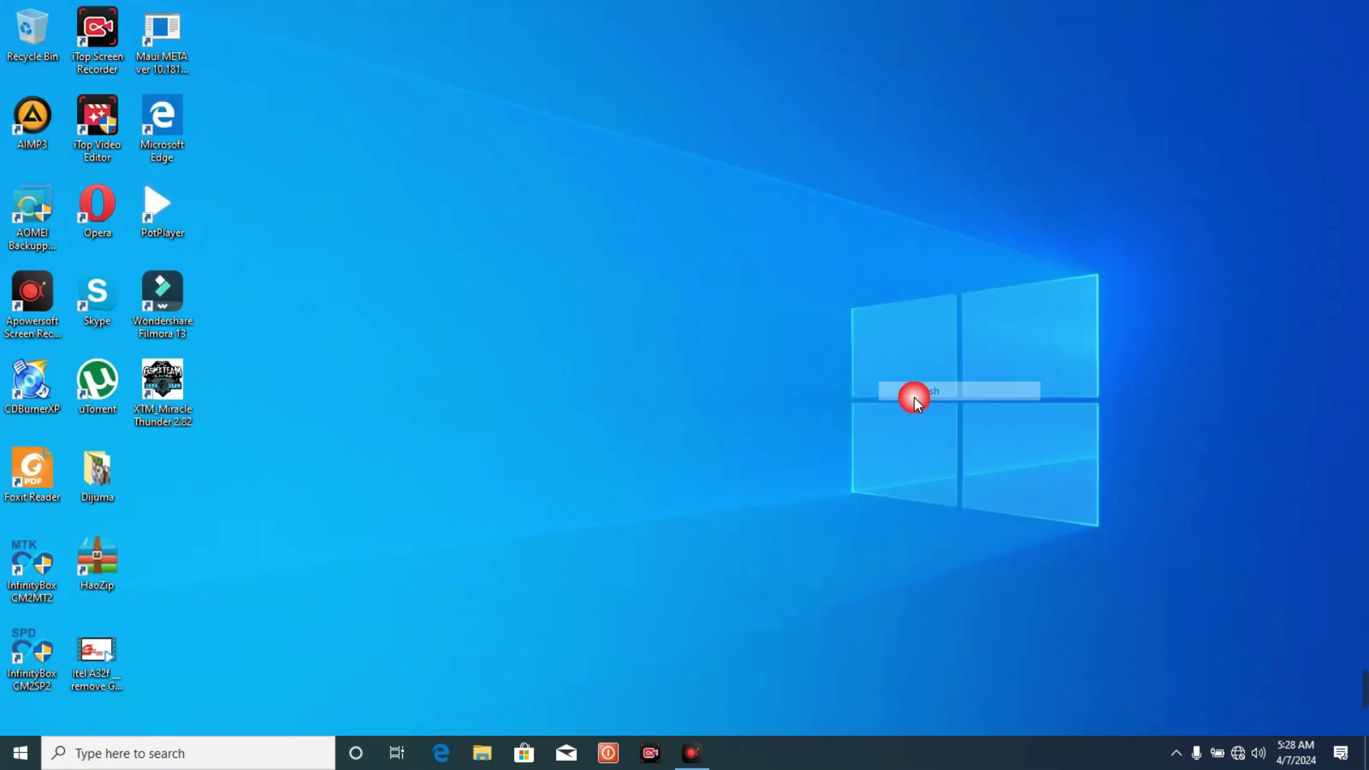